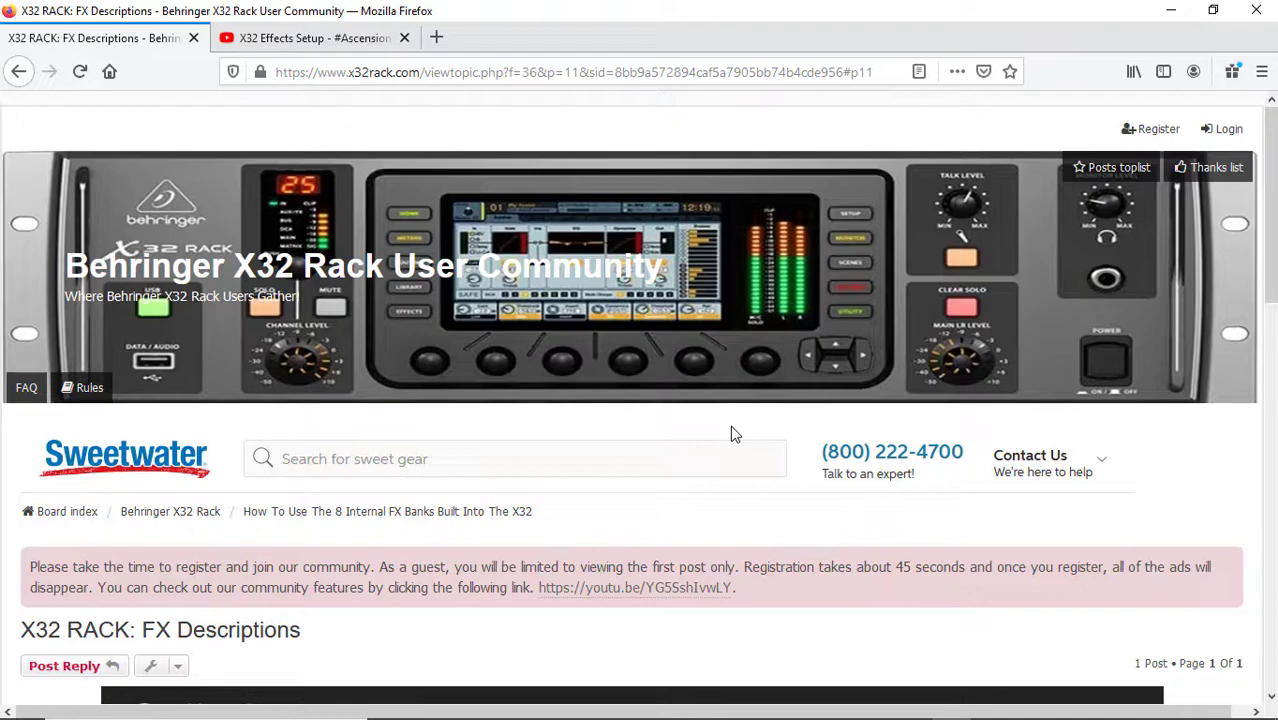
# Open the effects list linked in the X32 RACK: FX Descriptions forum post and look over the effect descriptions
pyautogui.scroll(-3, 730, 433)
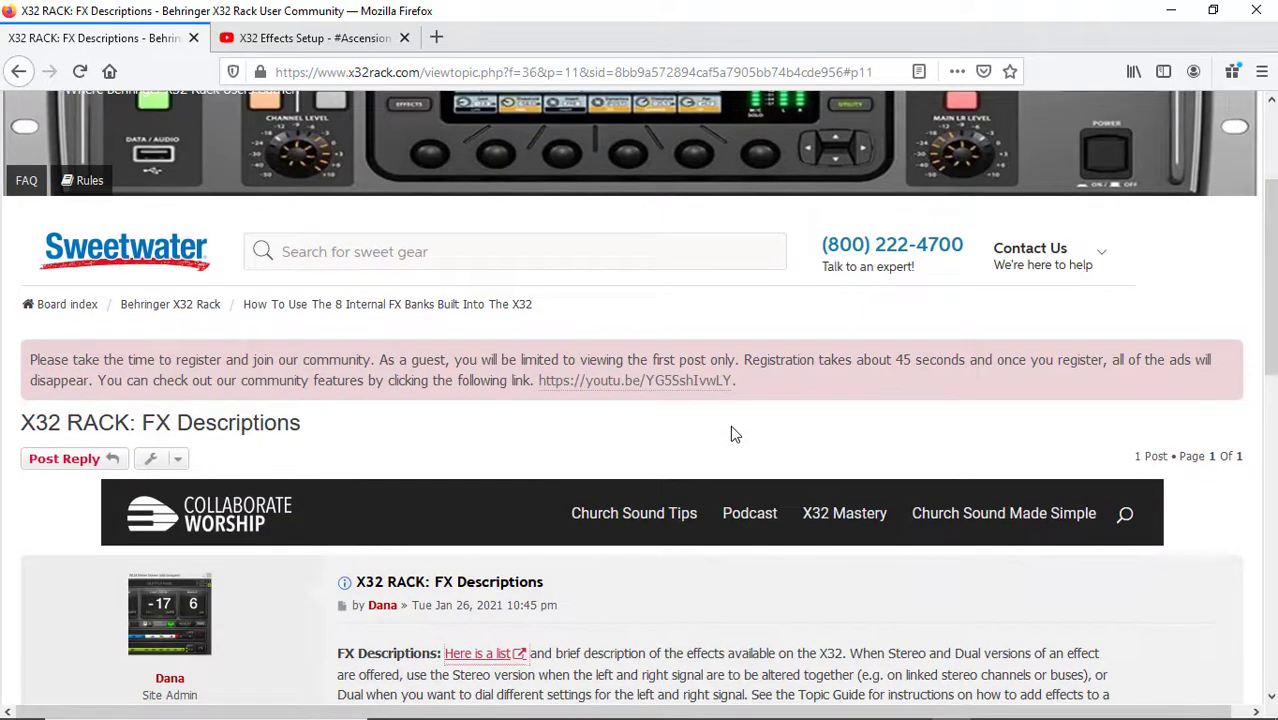
pyautogui.scroll(-3, 743, 440)
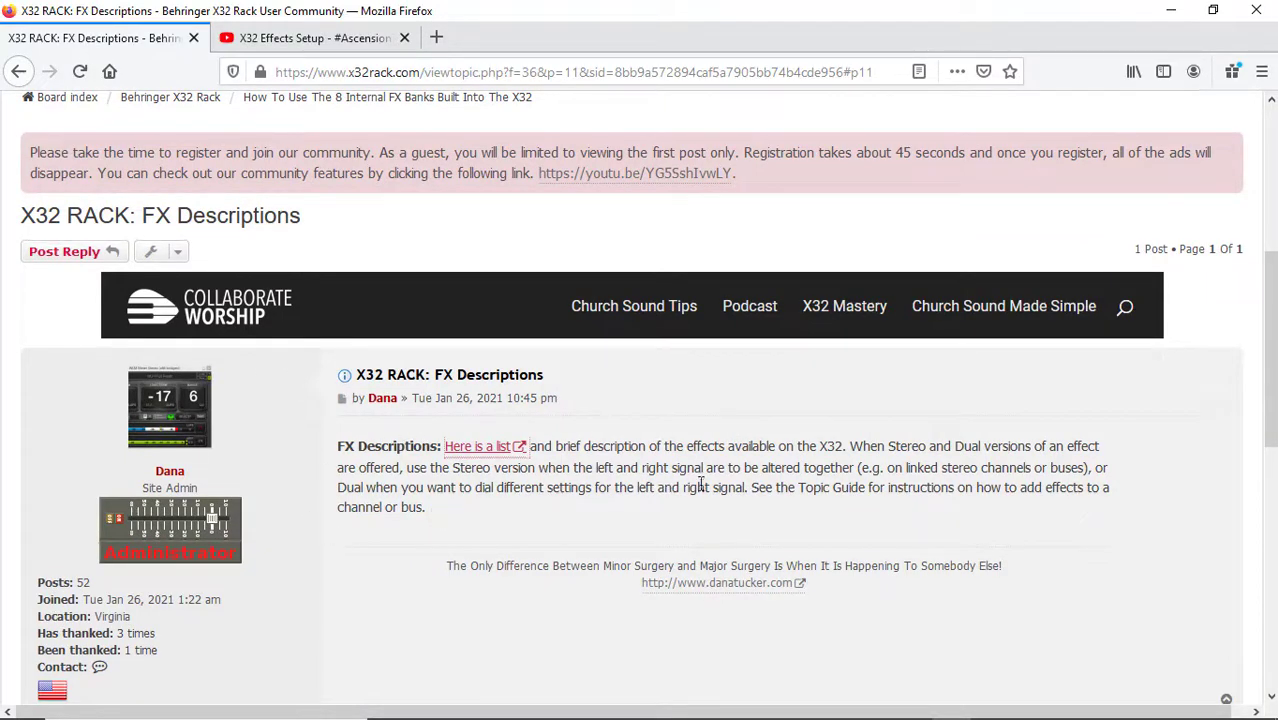
pyautogui.scroll(3, 600, 490)
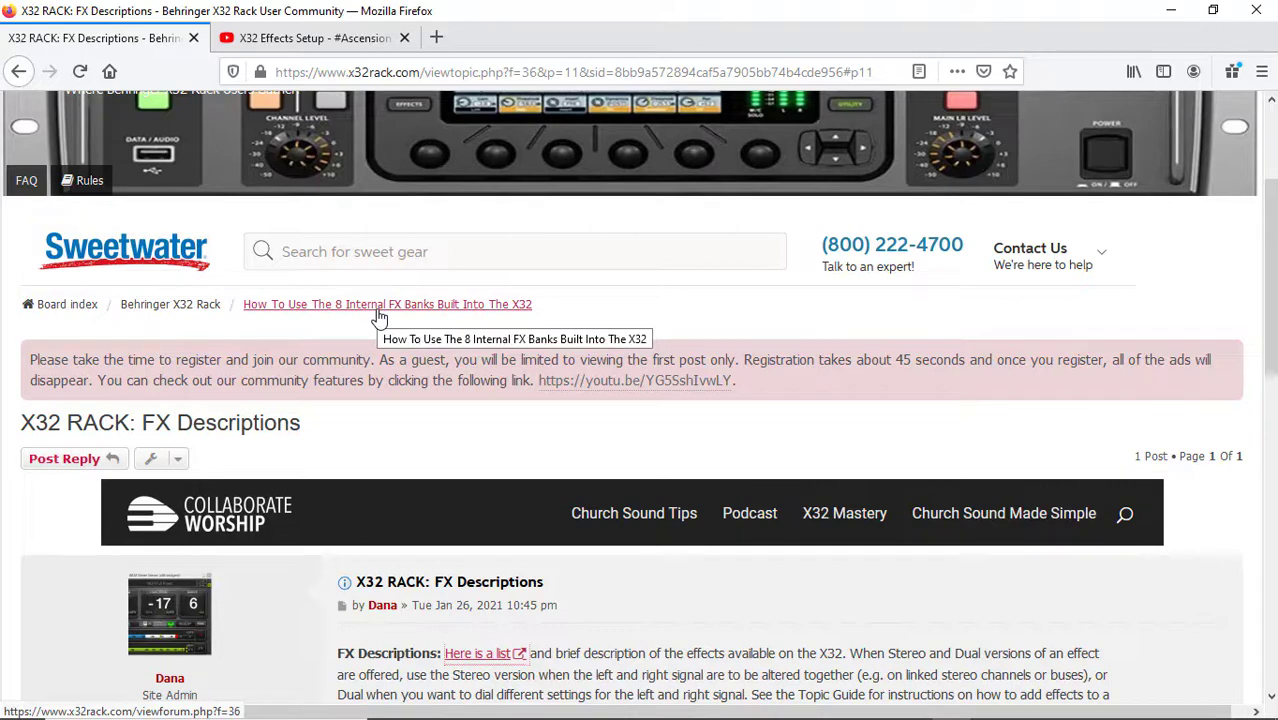
pyautogui.scroll(-4, 560, 354)
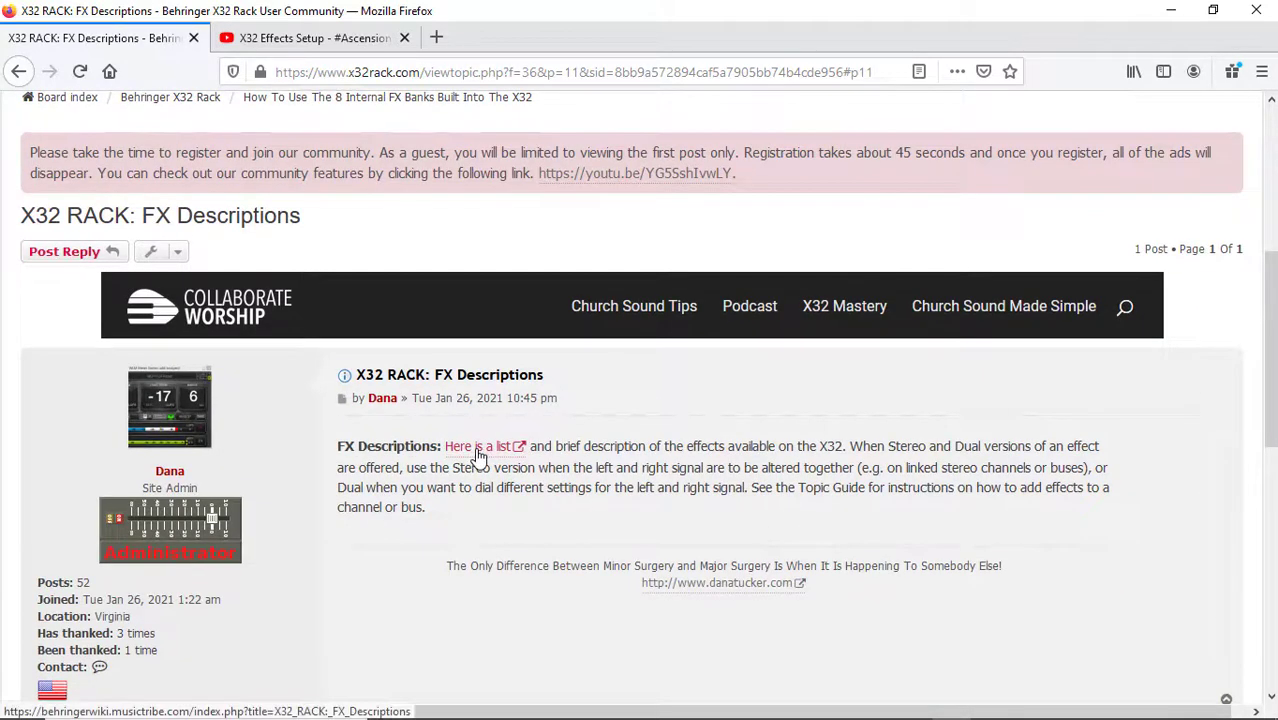
pyautogui.click(478, 452)
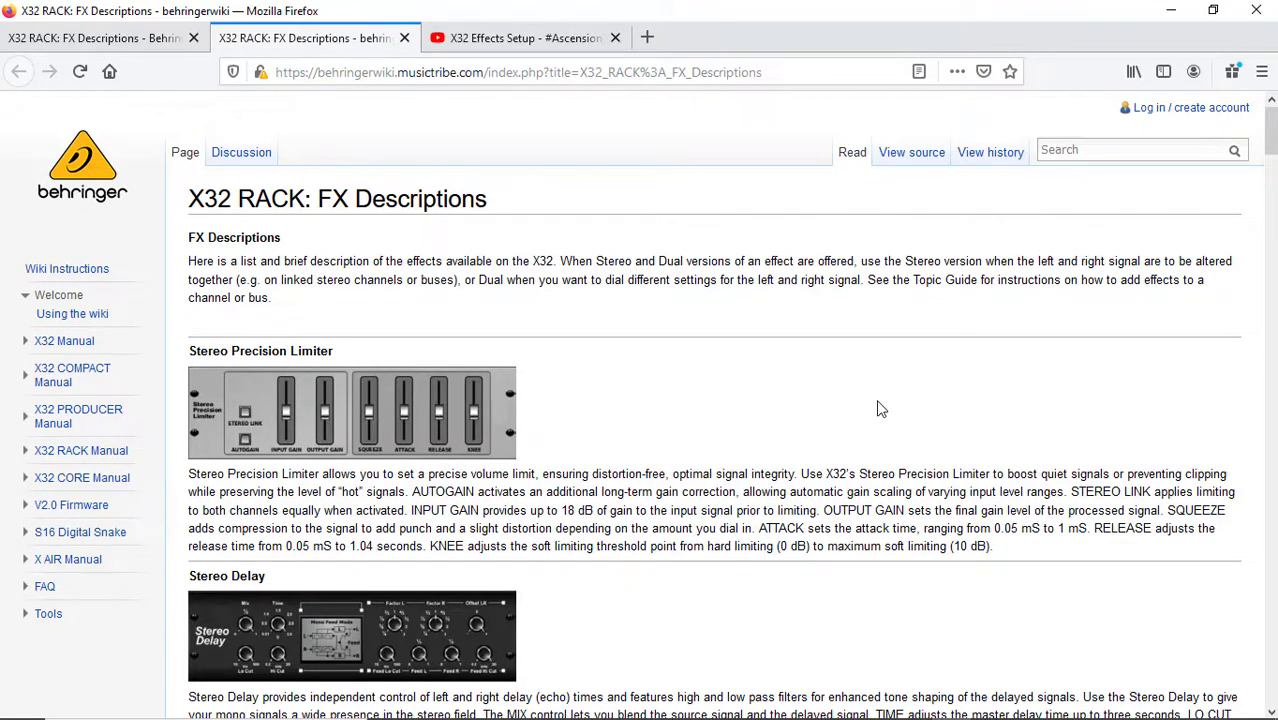
pyautogui.scroll(-5, 877, 409)
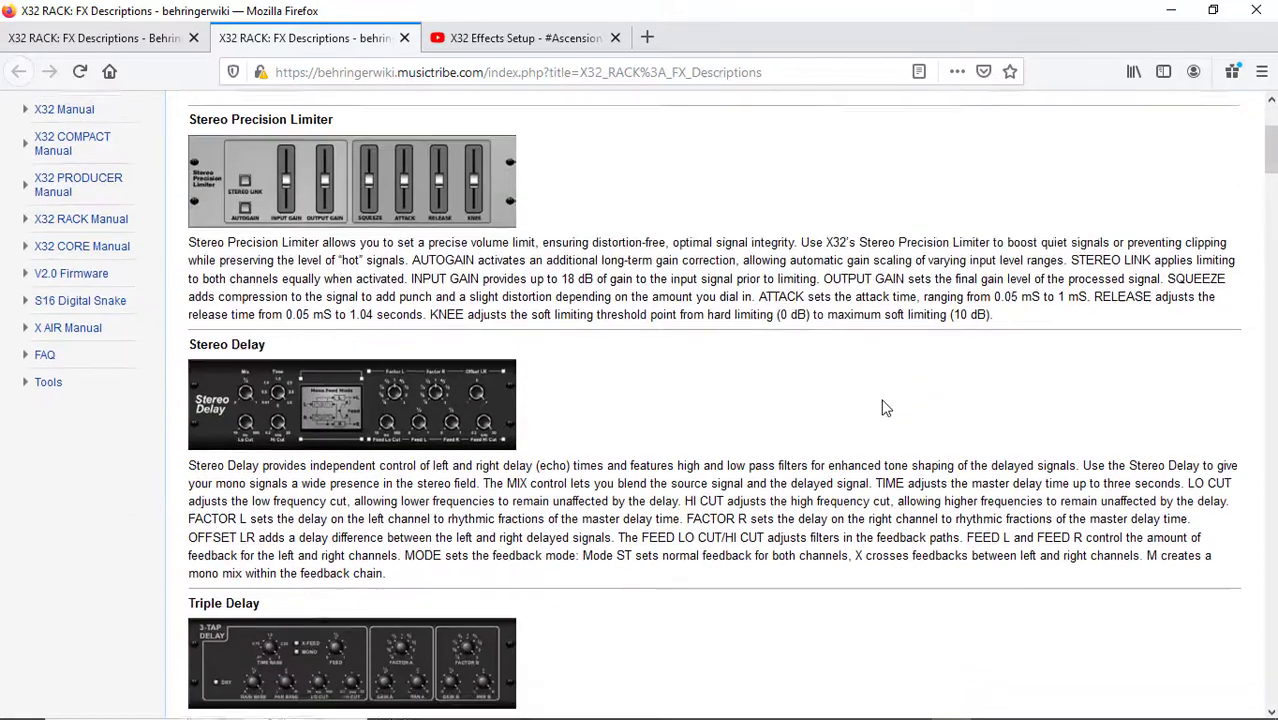
pyautogui.scroll(5, 890, 405)
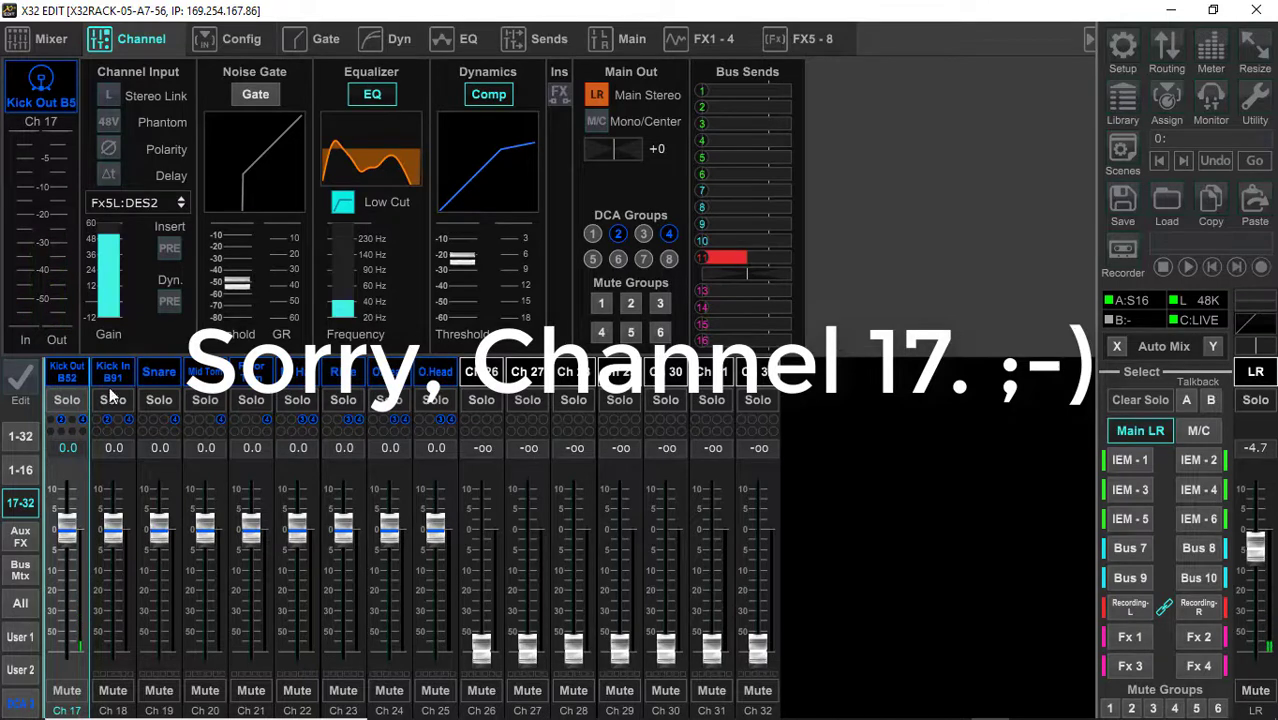
# In X32 Edit, show the bus masters, set the Fx 1 bus fader to 0.0 dB, and go through the Fx 1 to Fx 4 buses
pyautogui.click(19, 571)
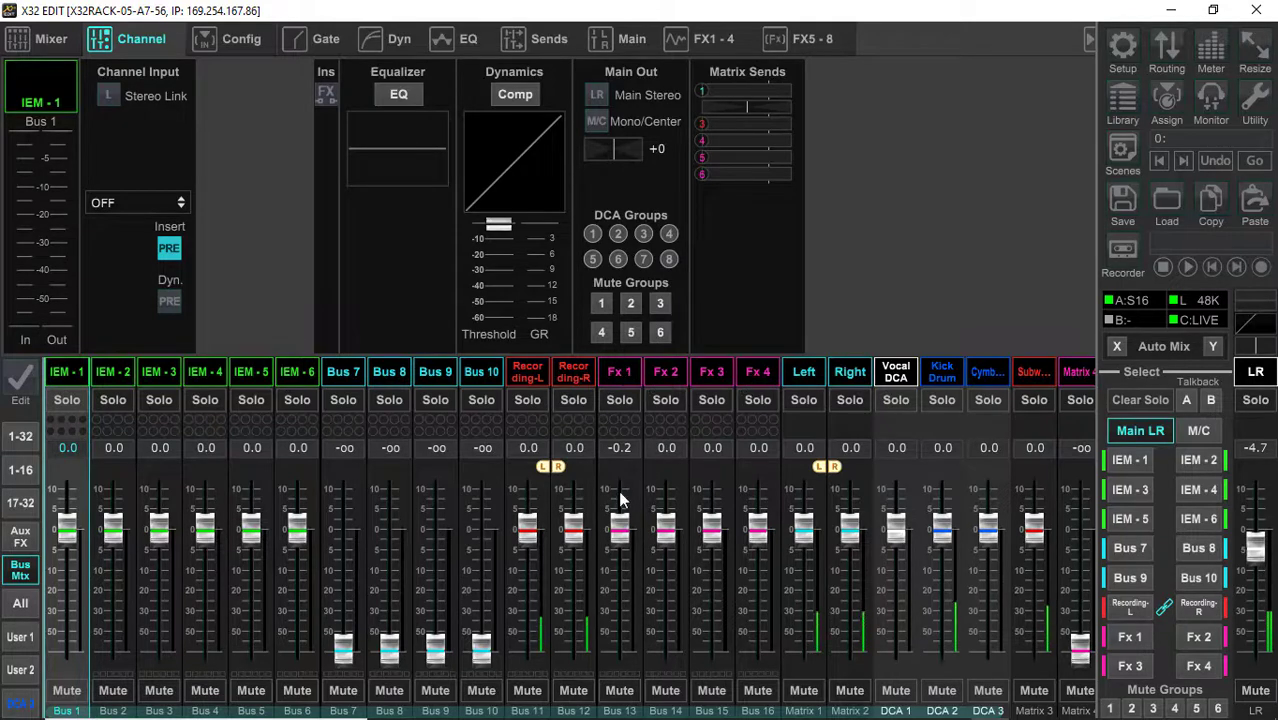
pyautogui.moveTo(623, 535)
pyautogui.mouseDown()
pyautogui.moveTo(638, 621)
pyautogui.moveTo(620, 660)
pyautogui.moveTo(622, 532)
pyautogui.moveTo(636, 535)
pyautogui.moveTo(624, 541)
pyautogui.mouseUp()
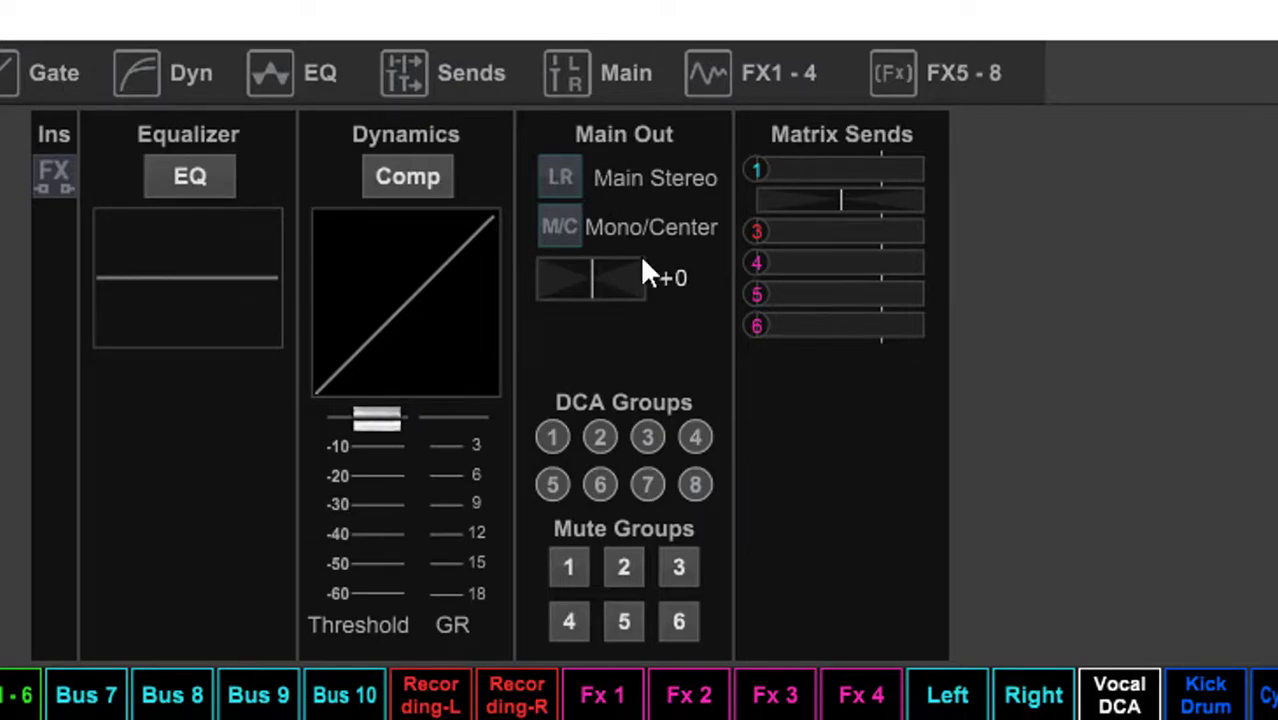
pyautogui.click(686, 700)
pyautogui.click(780, 709)
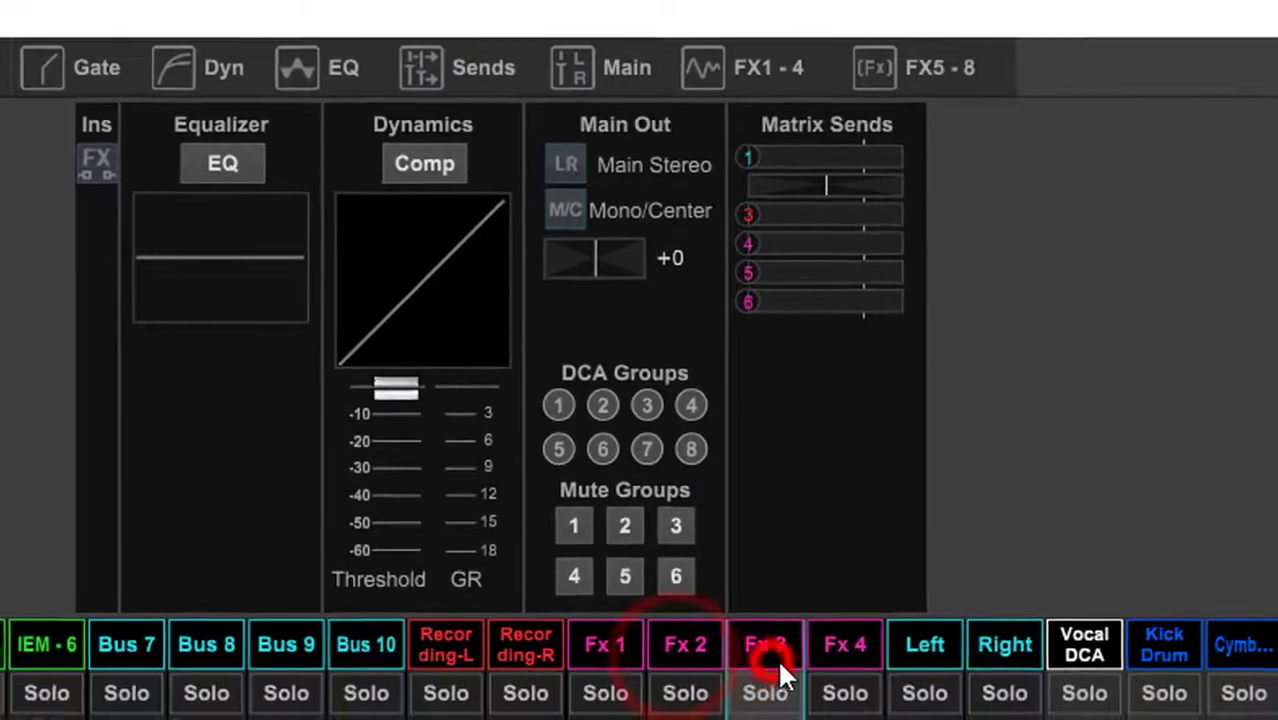
pyautogui.click(845, 648)
pyautogui.click(605, 648)
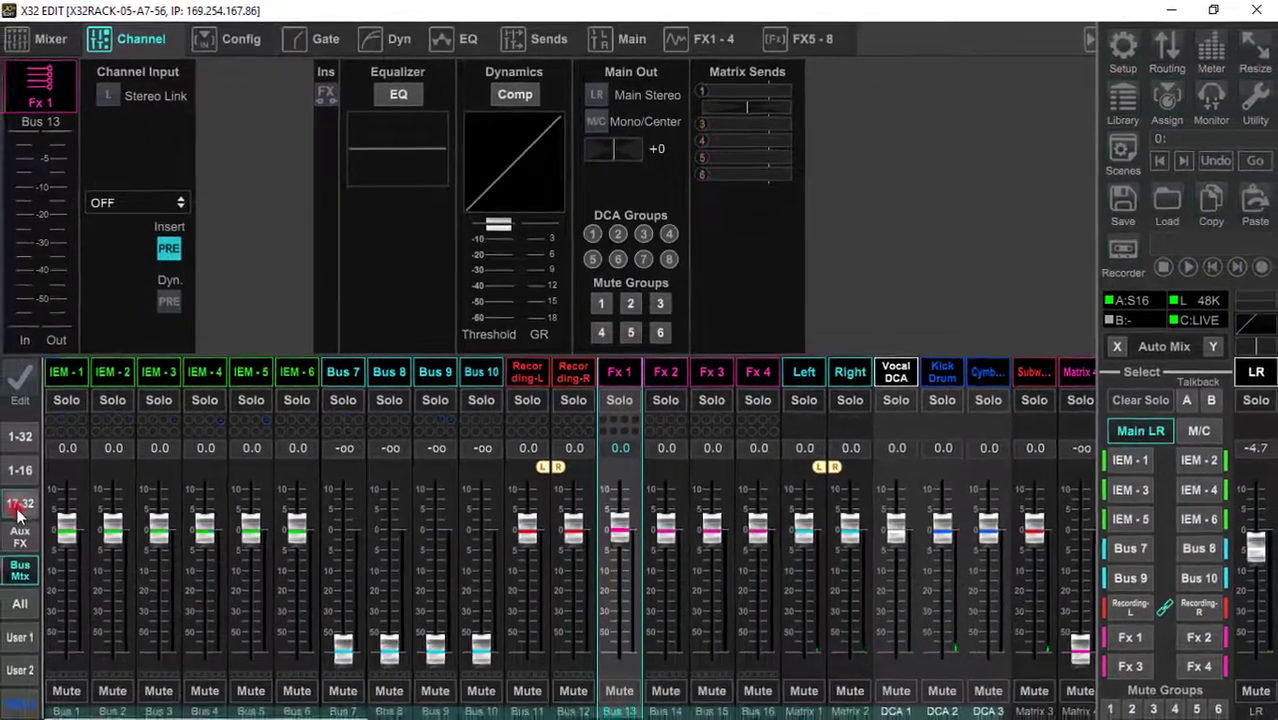
# Select the Kick Out B52 channel and check its insert assignment in effect racks FX5-8
pyautogui.click(20, 503)
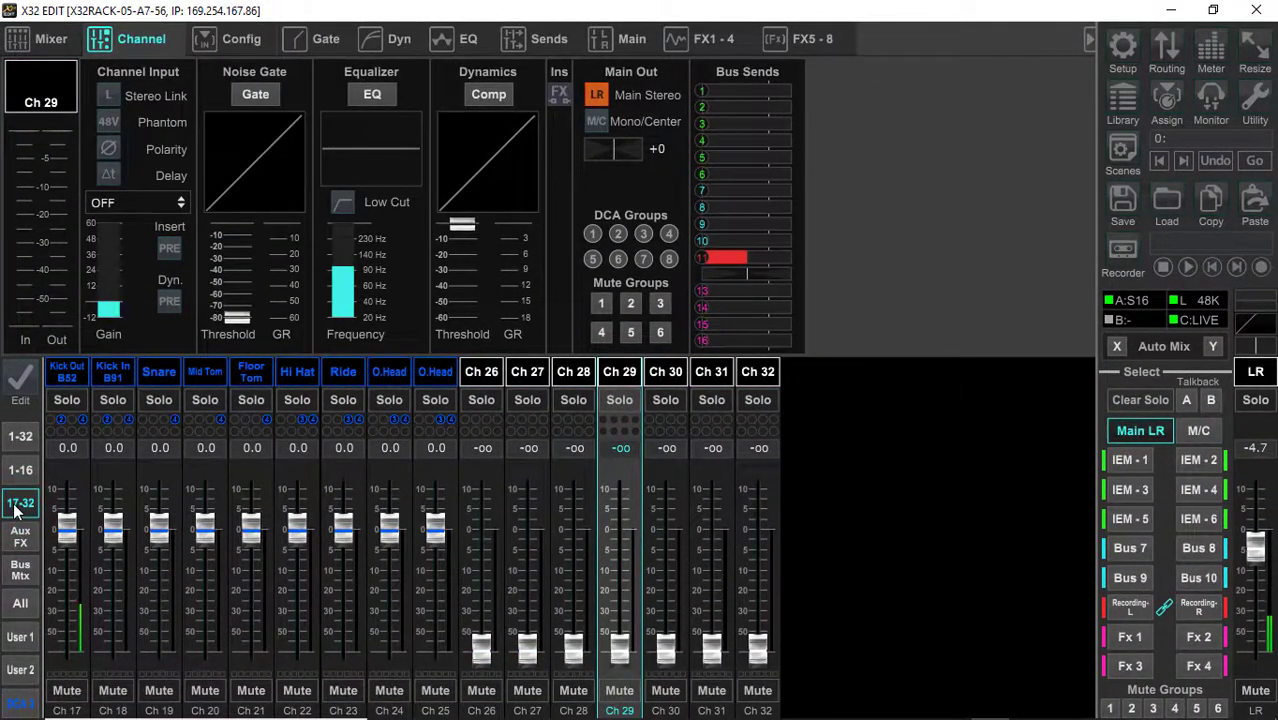
pyautogui.click(68, 378)
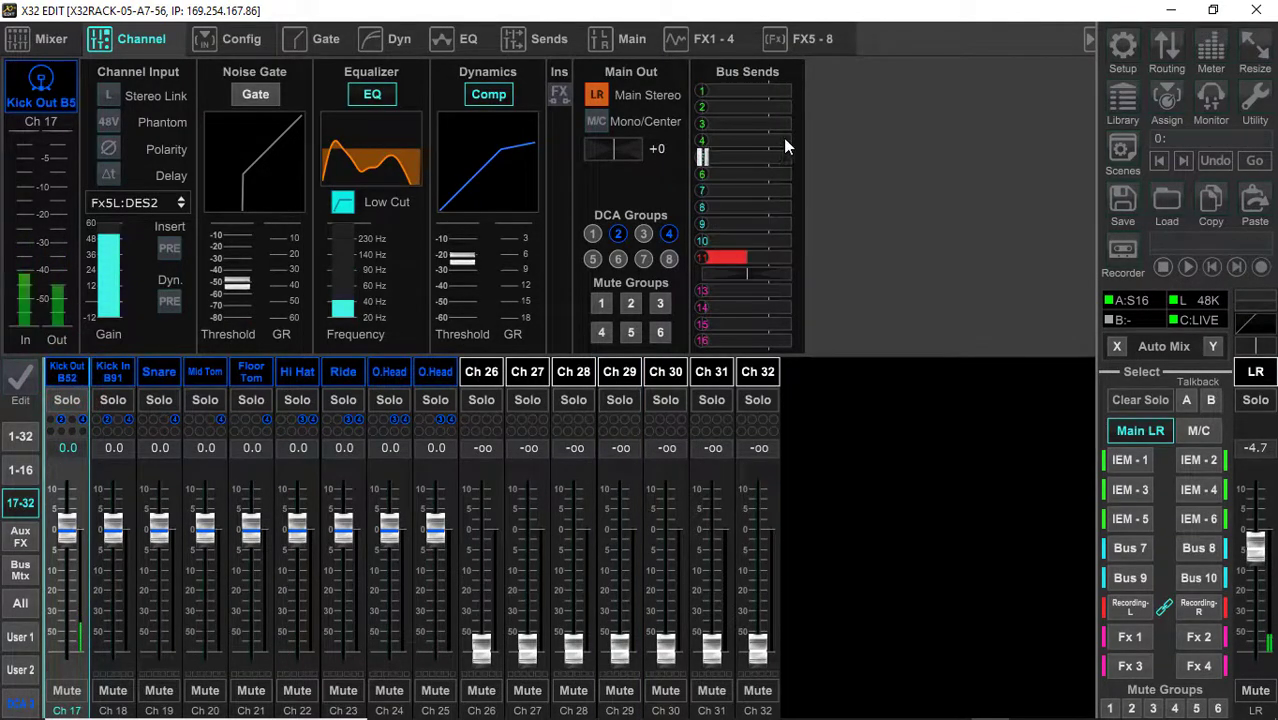
pyautogui.click(703, 41)
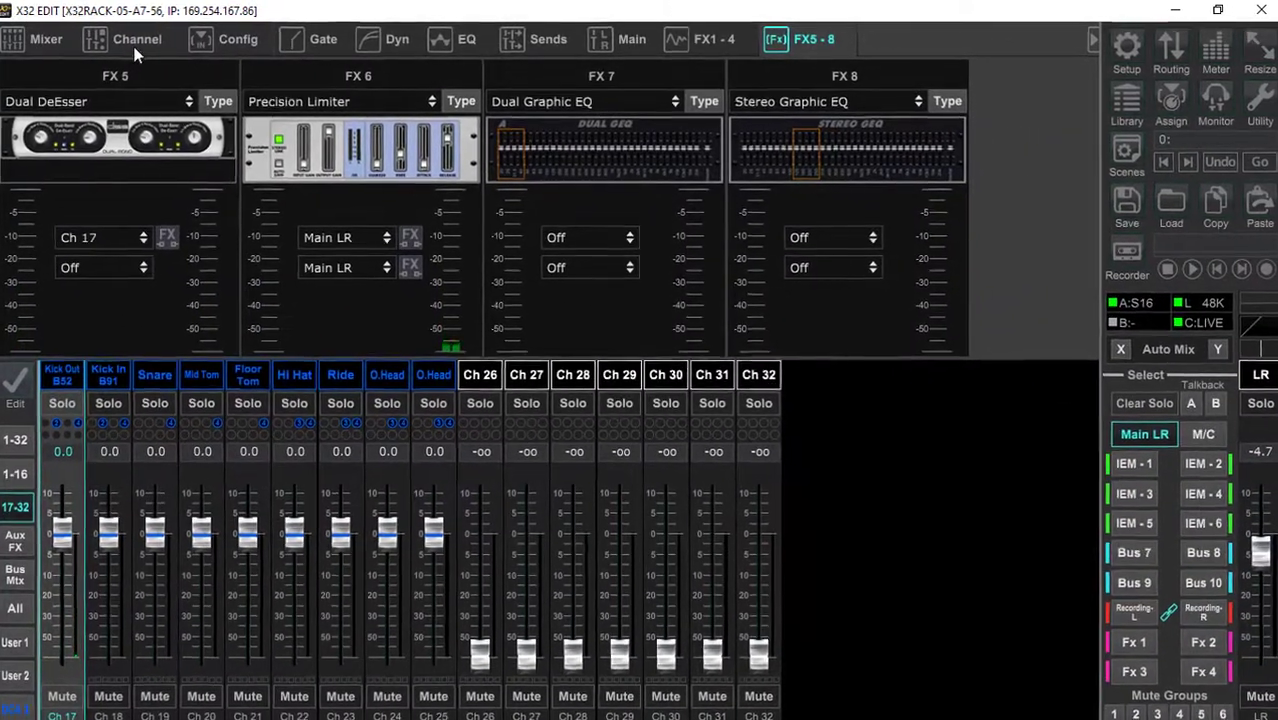
pyautogui.click(137, 40)
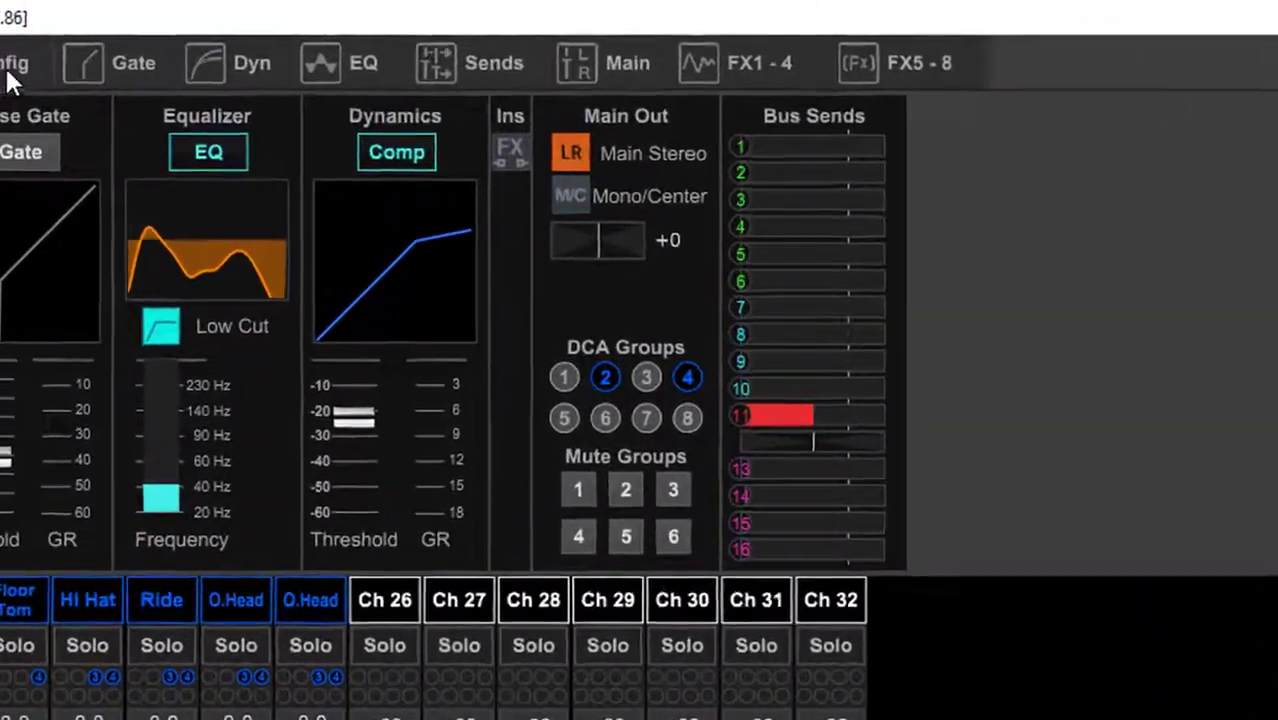
# Switch the Kick Out B52 channel's Dual DeEsser insert on and back off in the channel configuration
pyautogui.click(107, 60)
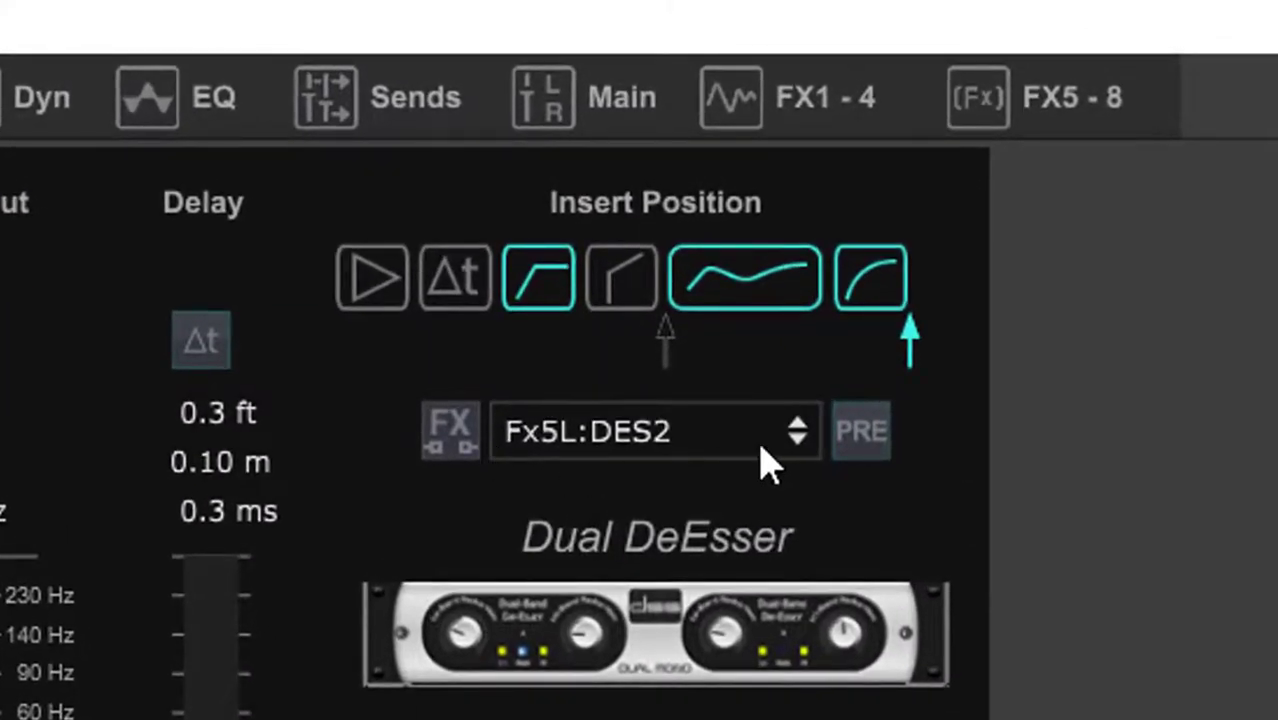
pyautogui.click(449, 435)
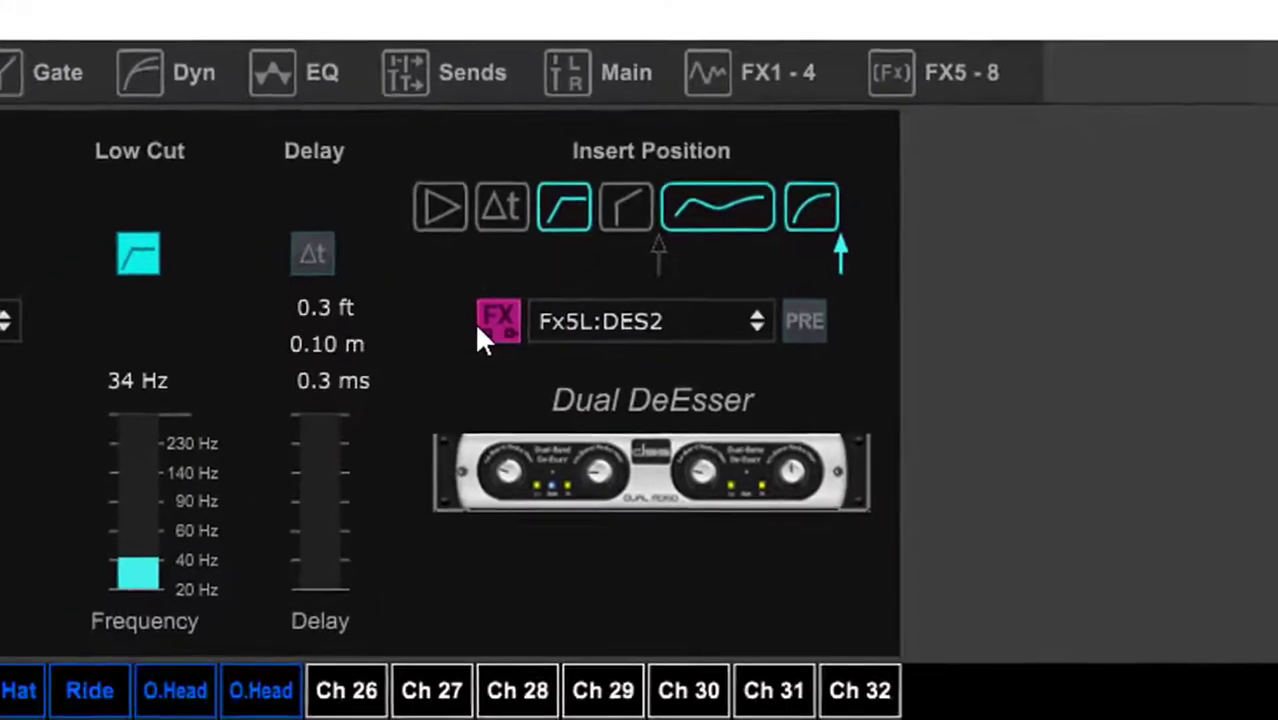
pyautogui.click(496, 322)
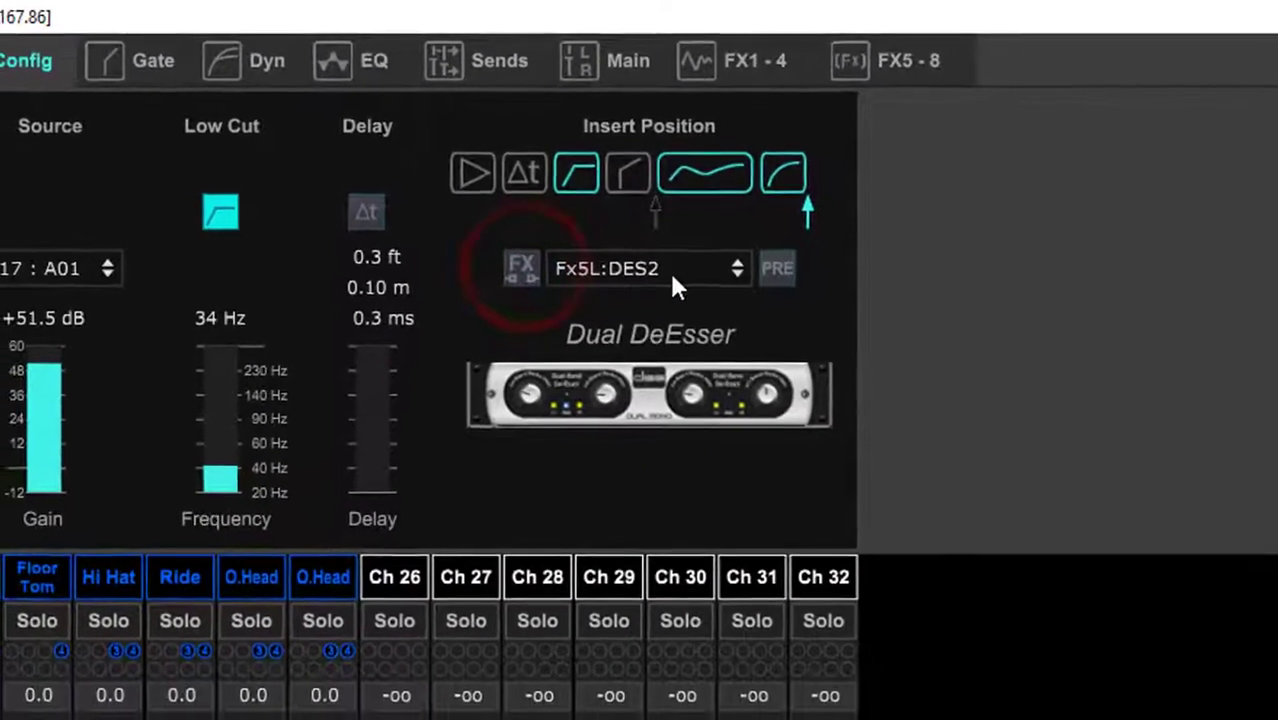
# Choose Fx5L:DES2 as the Kick Out B52 channel's insert effect, set the insert position to pre, and return to the channel overview
pyautogui.click(725, 264)
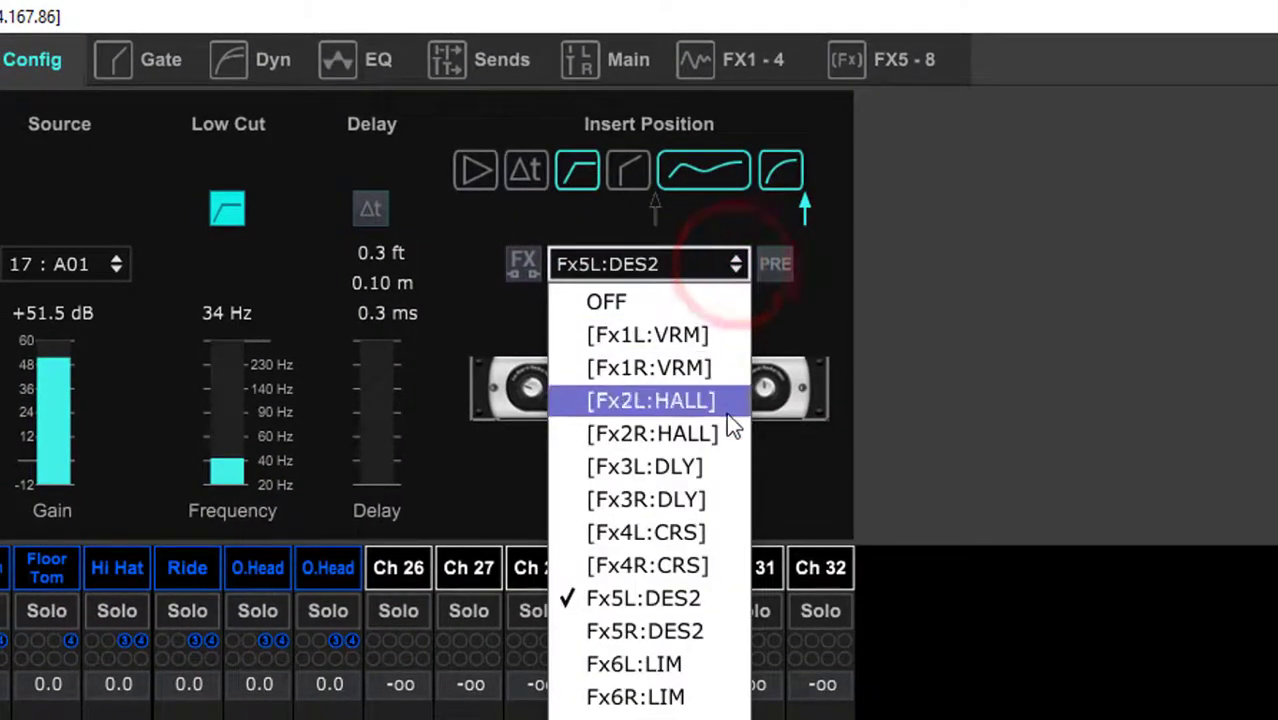
pyautogui.click(618, 604)
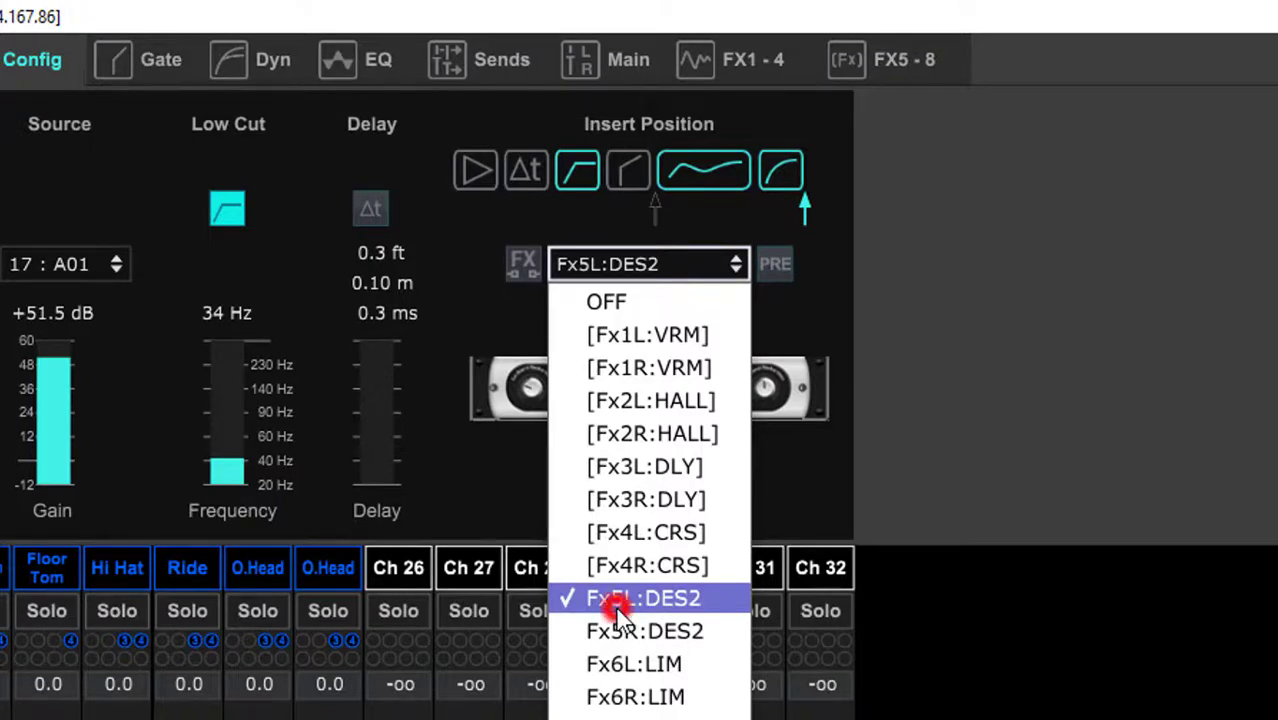
pyautogui.click(773, 264)
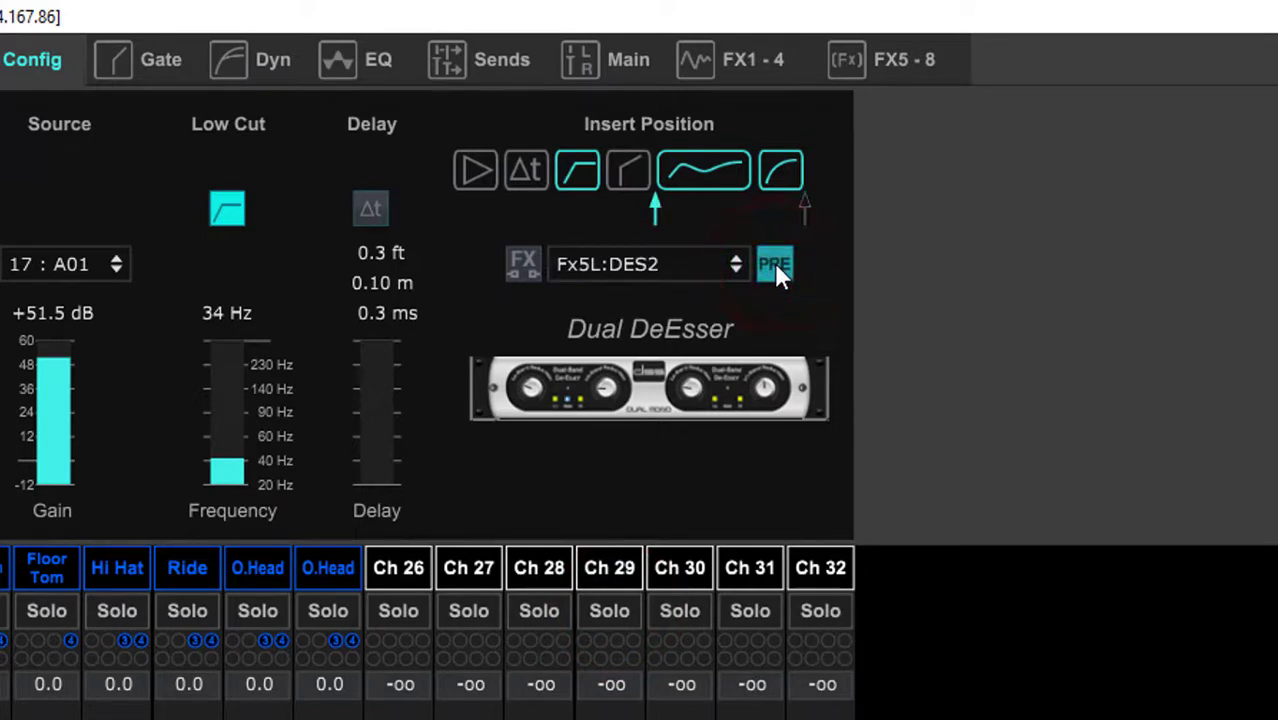
pyautogui.click(774, 264)
pyautogui.click(769, 265)
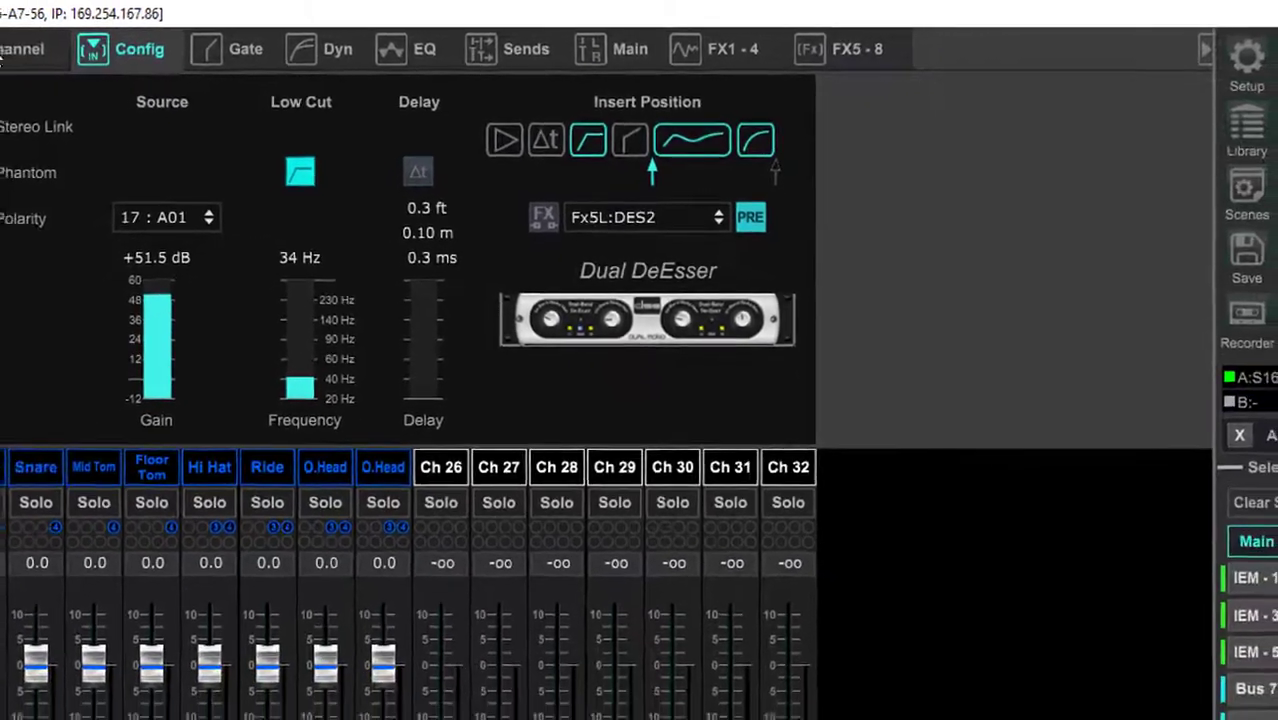
pyautogui.click(55, 46)
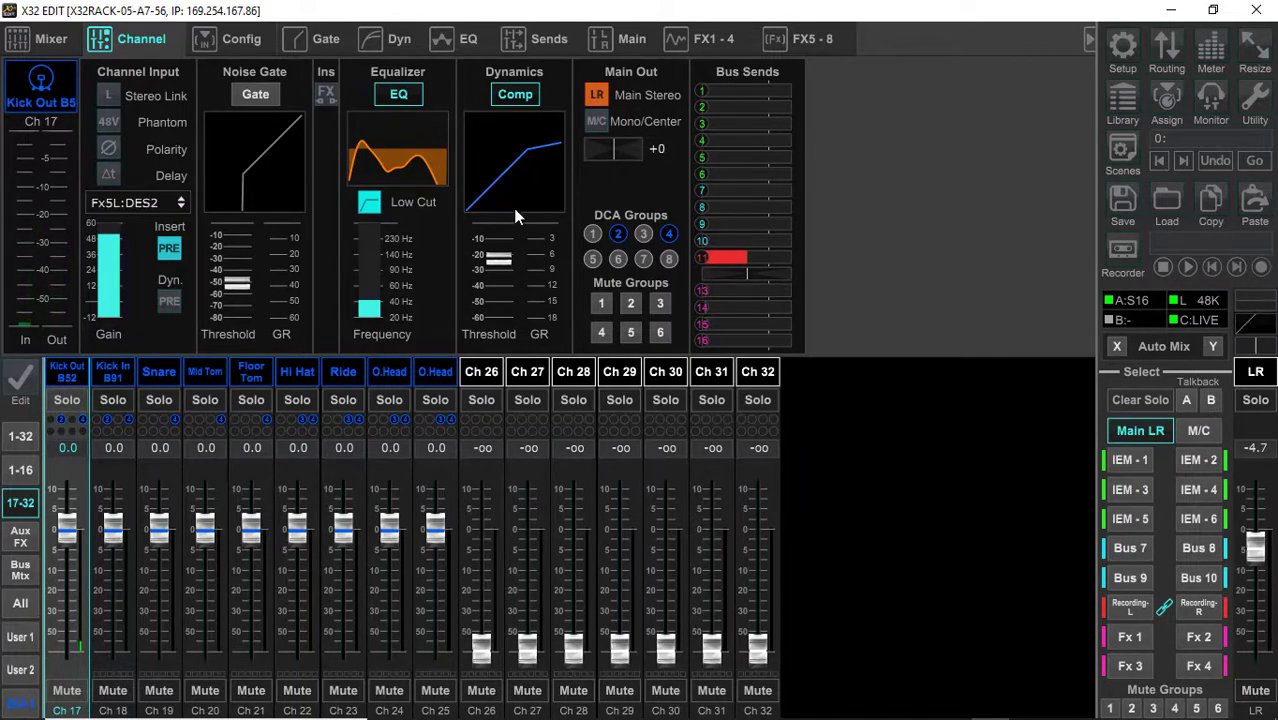
# Examine the bus send settings of the drum channels from Kick Out B52 through the overhead on channel 25
pyautogui.click(550, 40)
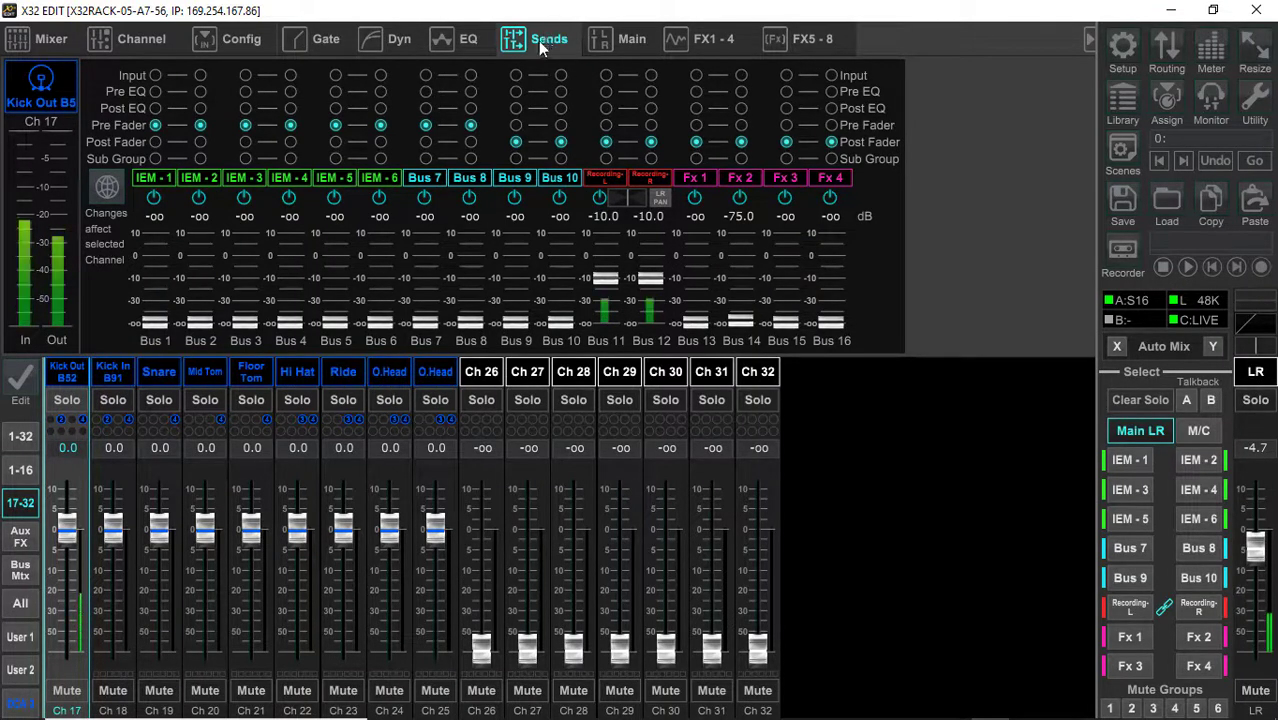
pyautogui.click(113, 376)
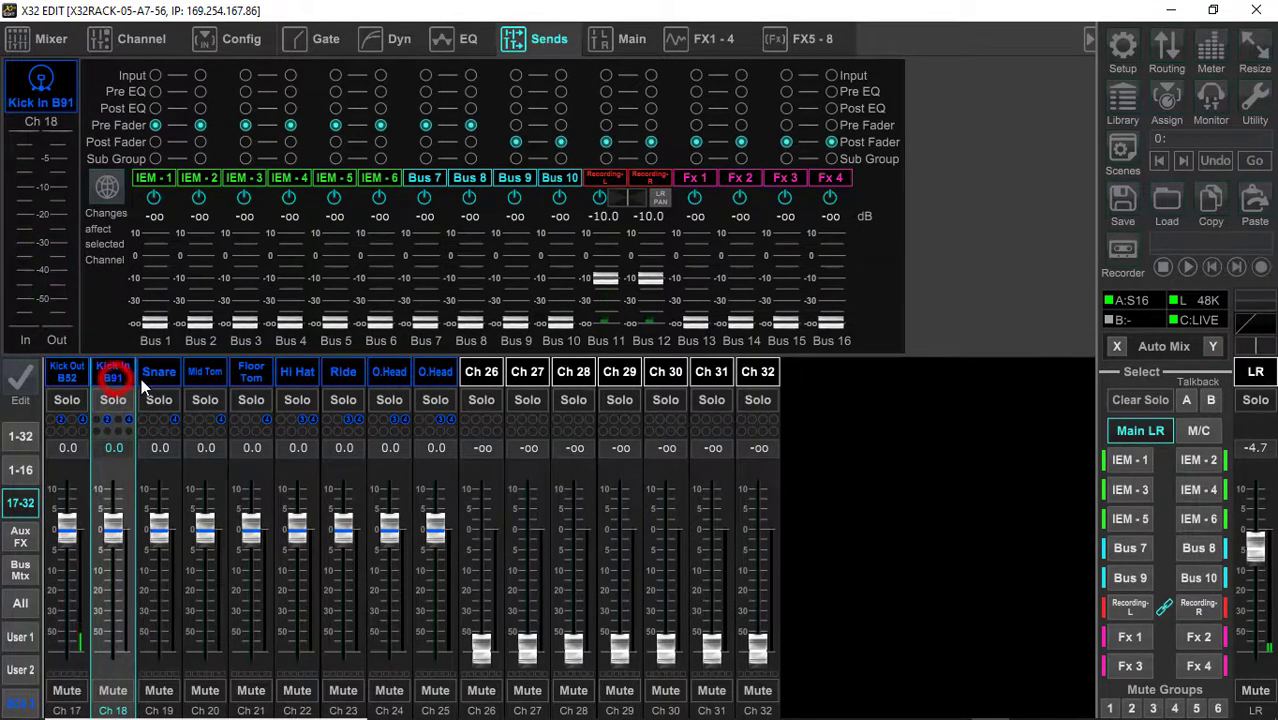
pyautogui.click(157, 375)
pyautogui.click(204, 376)
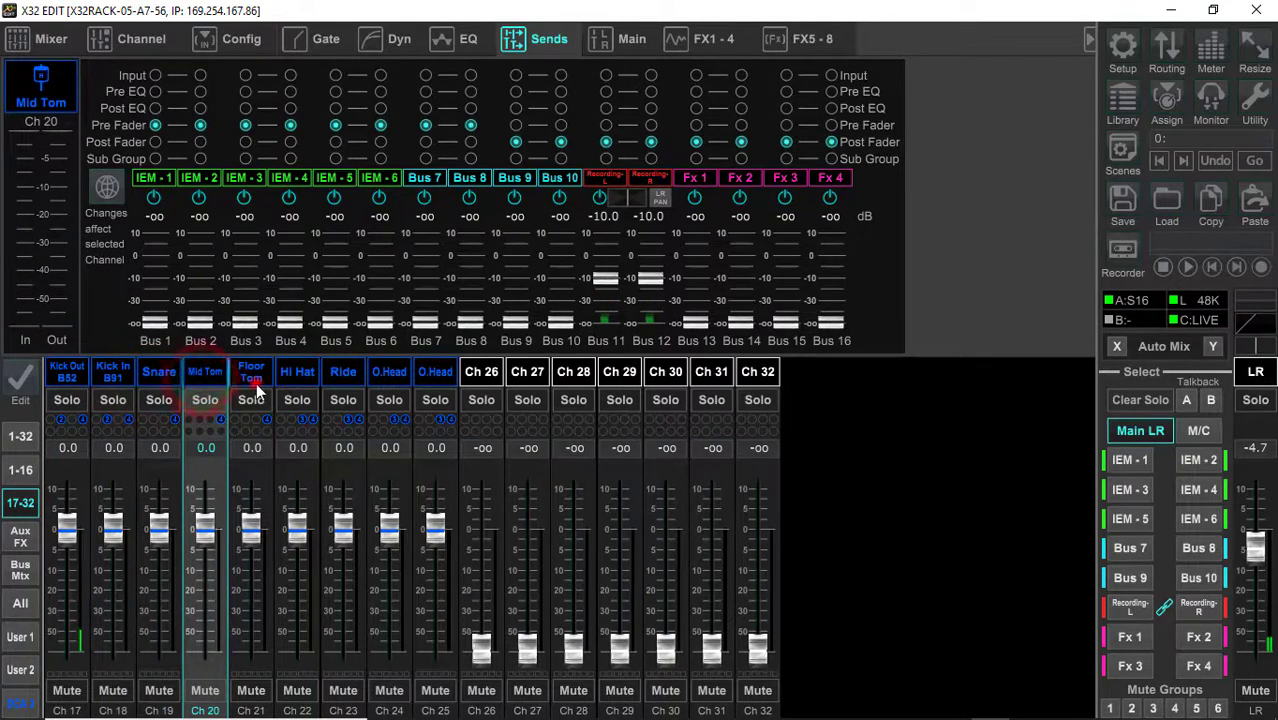
pyautogui.click(251, 376)
pyautogui.click(297, 375)
pyautogui.click(340, 378)
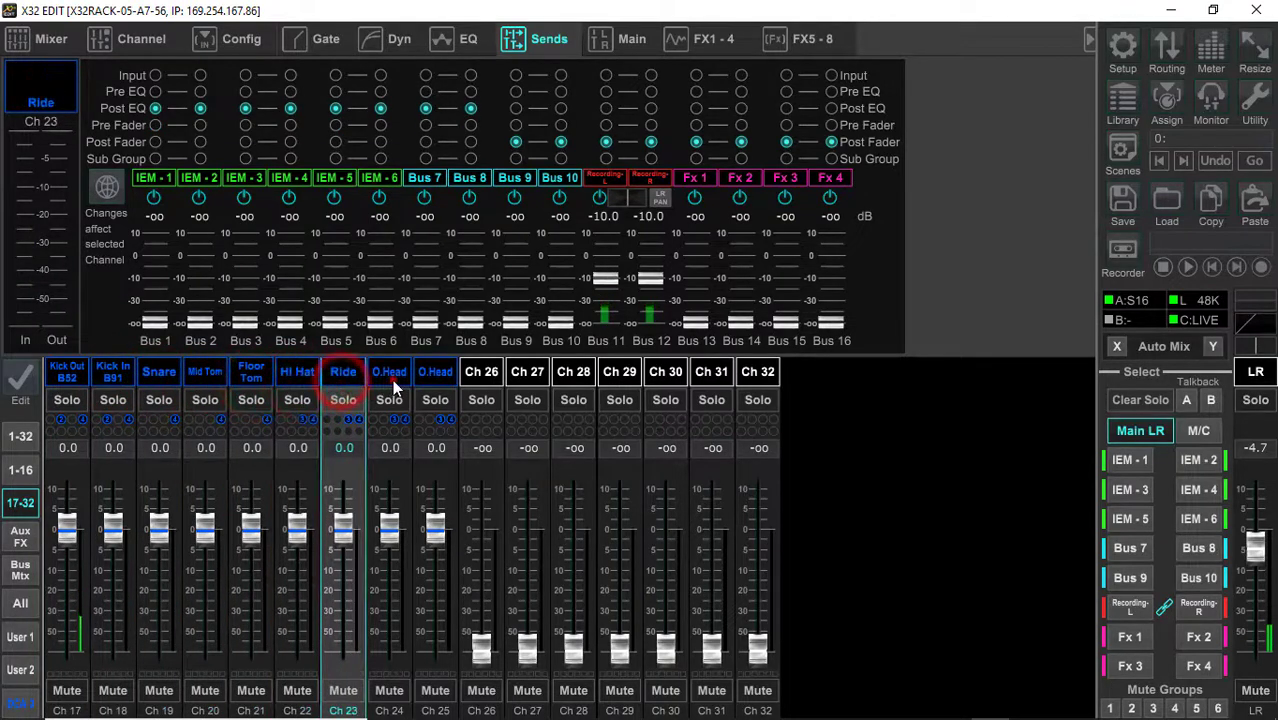
pyautogui.click(390, 377)
pyautogui.click(435, 377)
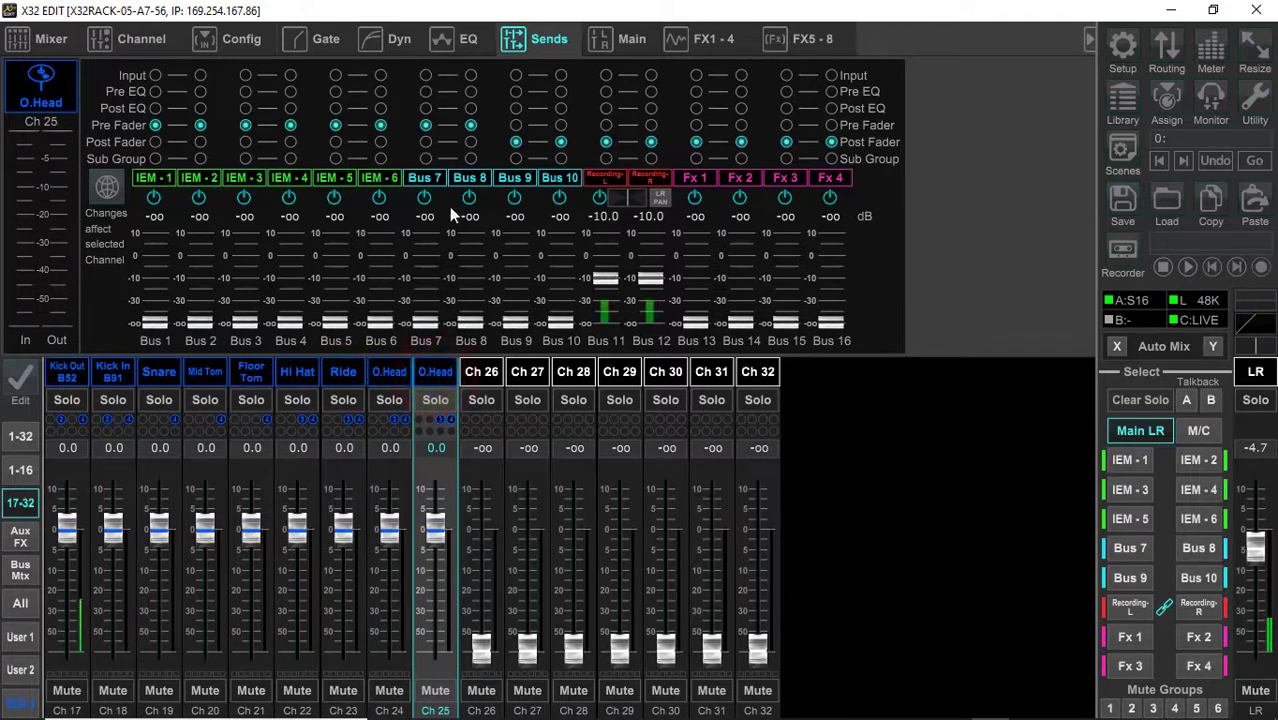
# Set the Kick Out B52 channel's sends to -28.5 dB for Fx 1, -33.0 for Fx 2, -36.0 for Fx 3 and -37.0 for Fx 4
pyautogui.click(70, 375)
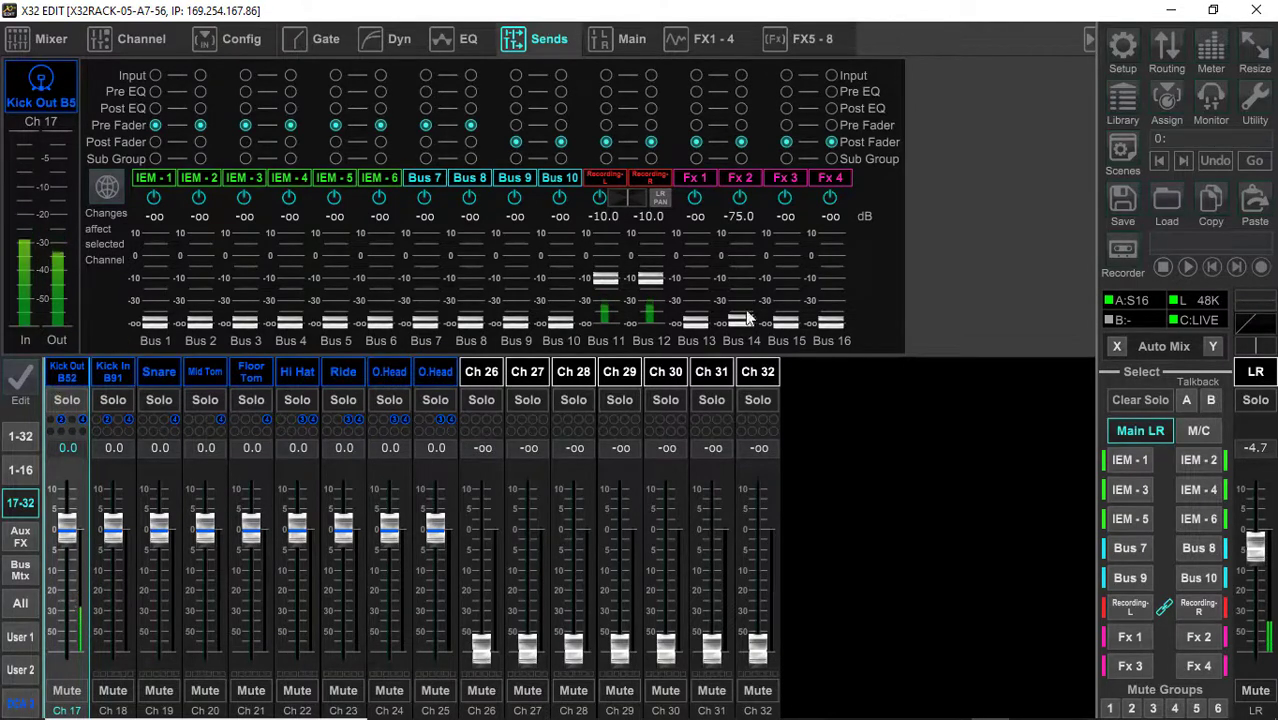
pyautogui.moveTo(689, 322); pyautogui.dragTo(712, 163)
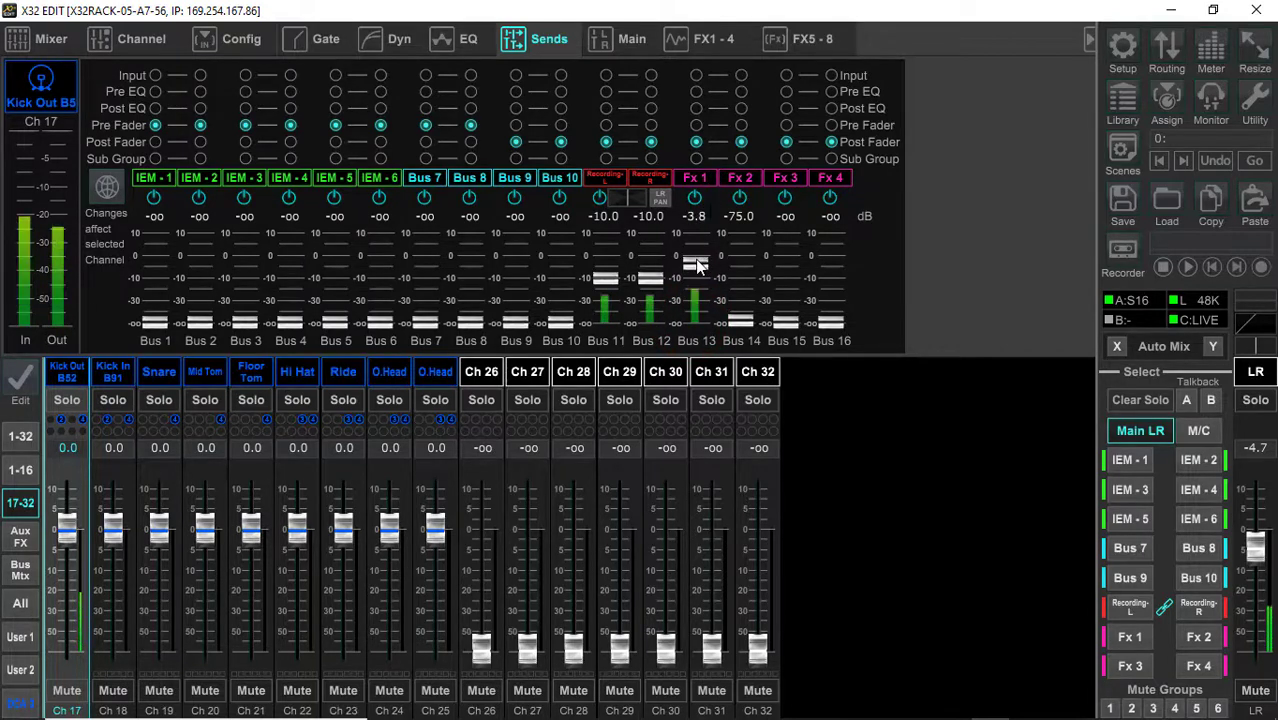
pyautogui.moveTo(696, 263); pyautogui.dragTo(883, 452)
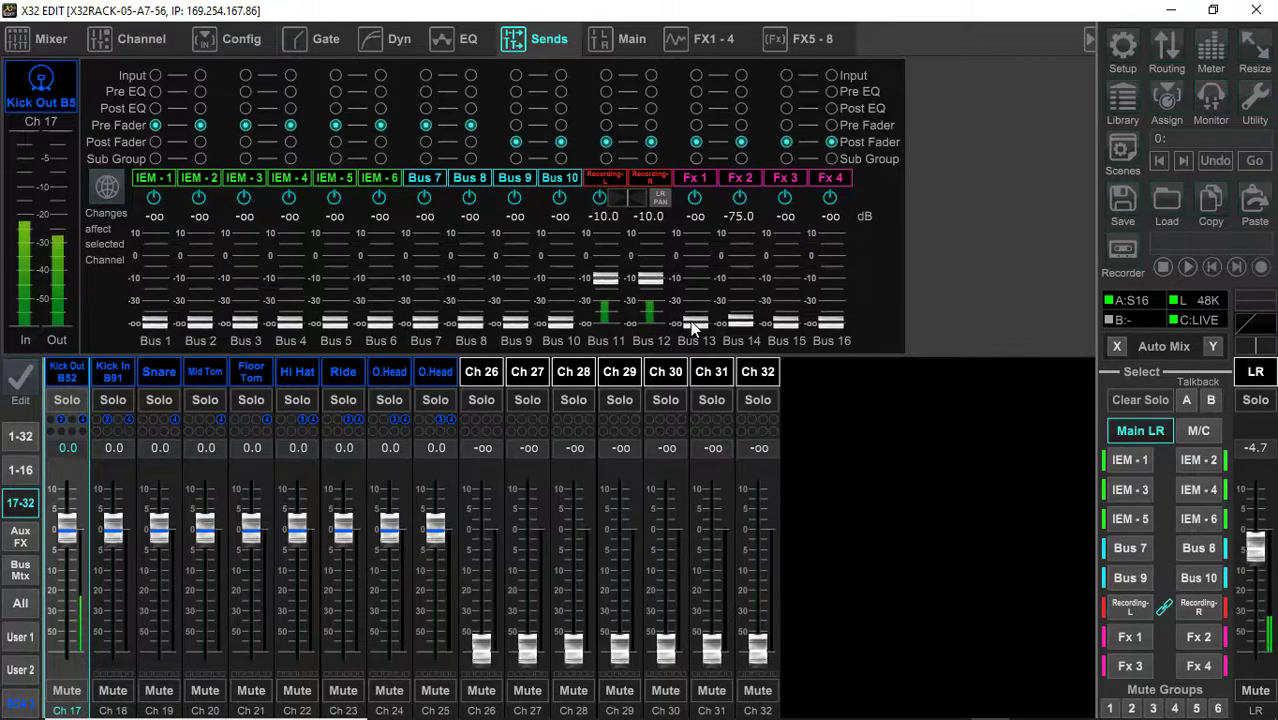
pyautogui.moveTo(693, 324); pyautogui.dragTo(702, 194)
pyautogui.moveTo(693, 276); pyautogui.dragTo(697, 304)
pyautogui.moveTo(740, 323)
pyautogui.mouseDown()
pyautogui.moveTo(726, 240)
pyautogui.moveTo(744, 203)
pyautogui.moveTo(736, 297)
pyautogui.moveTo(787, 306)
pyautogui.moveTo(793, 215)
pyautogui.moveTo(784, 310)
pyautogui.mouseUp()
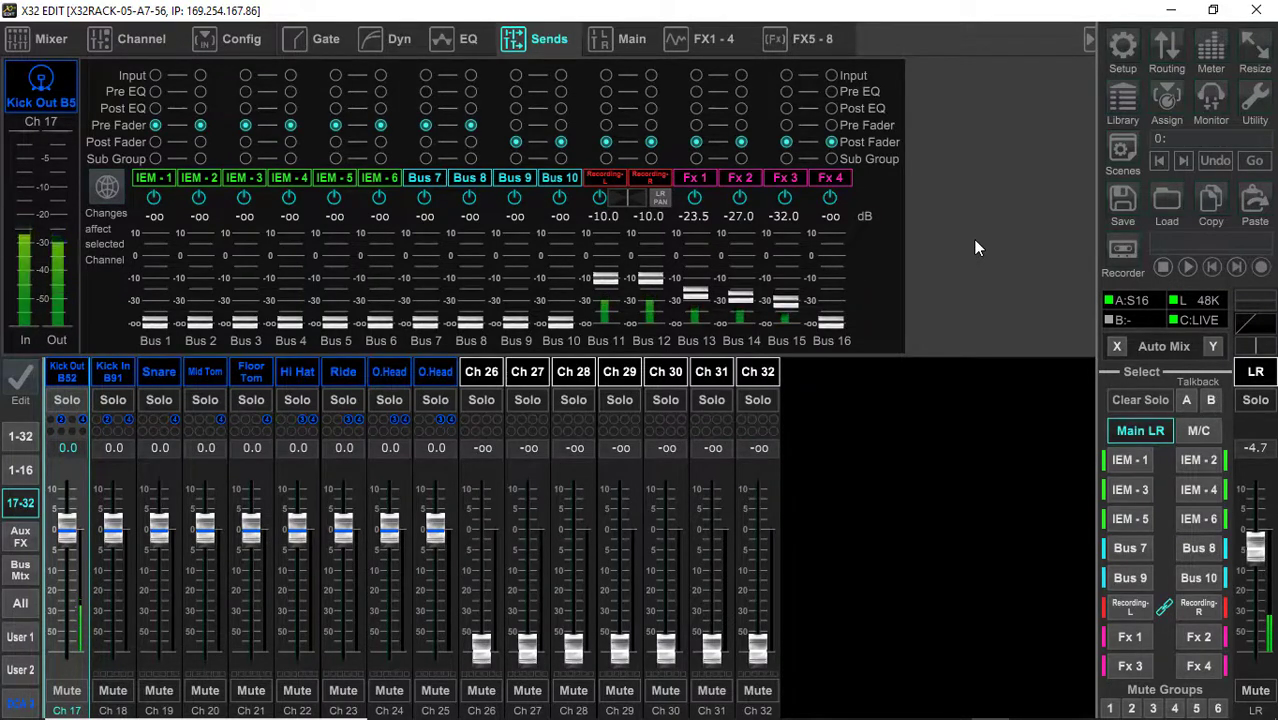
pyautogui.moveTo(830, 320)
pyautogui.mouseDown()
pyautogui.moveTo(843, 122)
pyautogui.moveTo(831, 321)
pyautogui.mouseUp()
pyautogui.moveTo(694, 300)
pyautogui.mouseDown()
pyautogui.moveTo(693, 288)
pyautogui.moveTo(699, 311)
pyautogui.mouseUp()
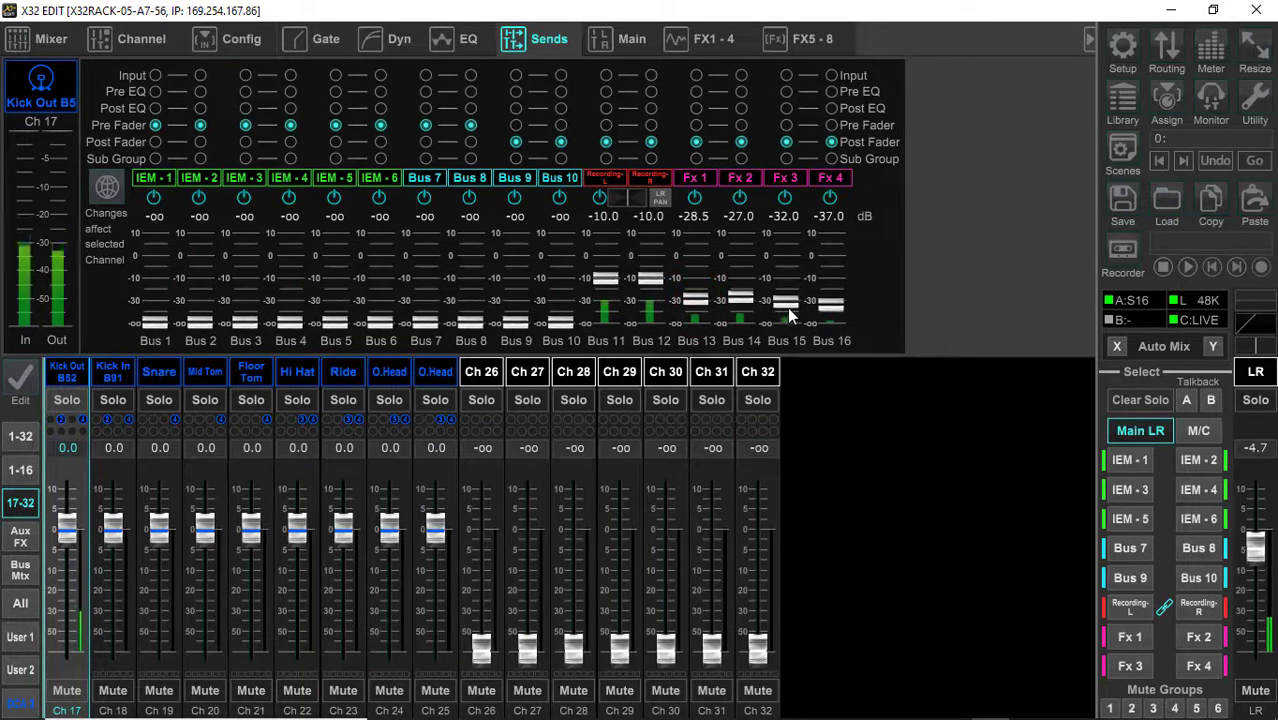
pyautogui.moveTo(787, 308); pyautogui.dragTo(729, 320)
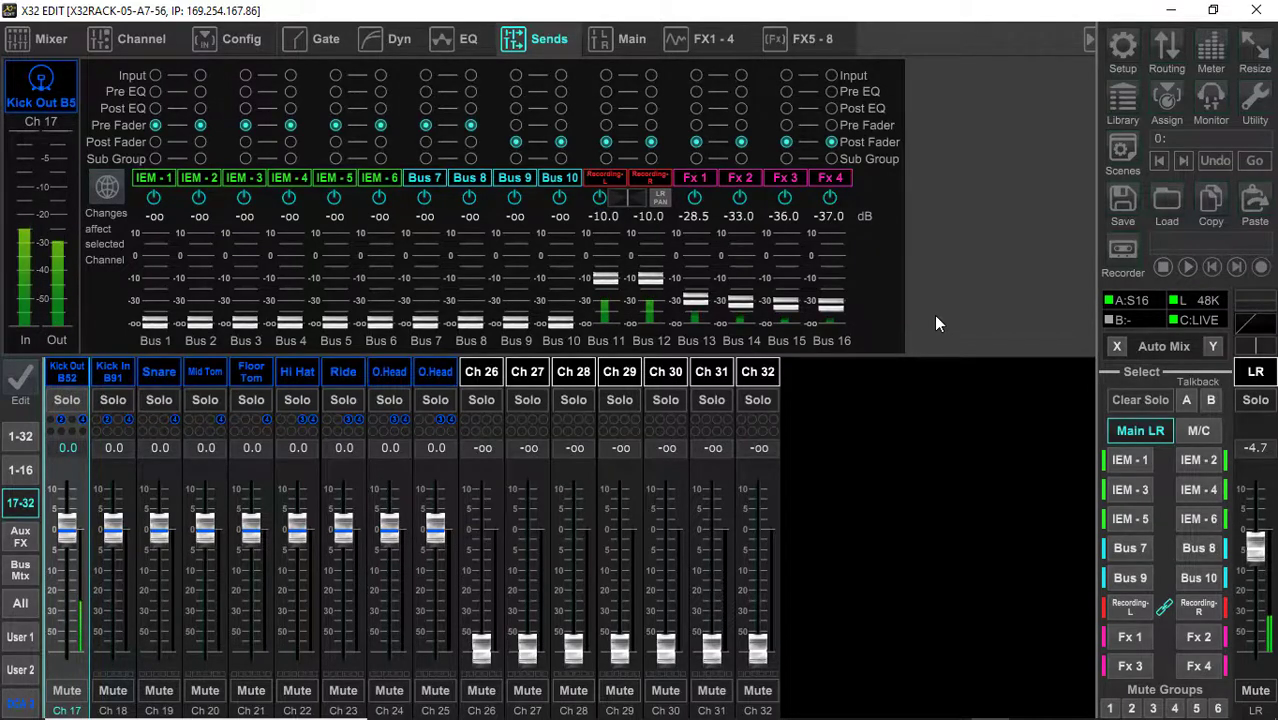
# Check the Kick In B91 and Snare sends and the bus masters, and show the Kick Out B52 channel's main output settings
pyautogui.click(101, 380)
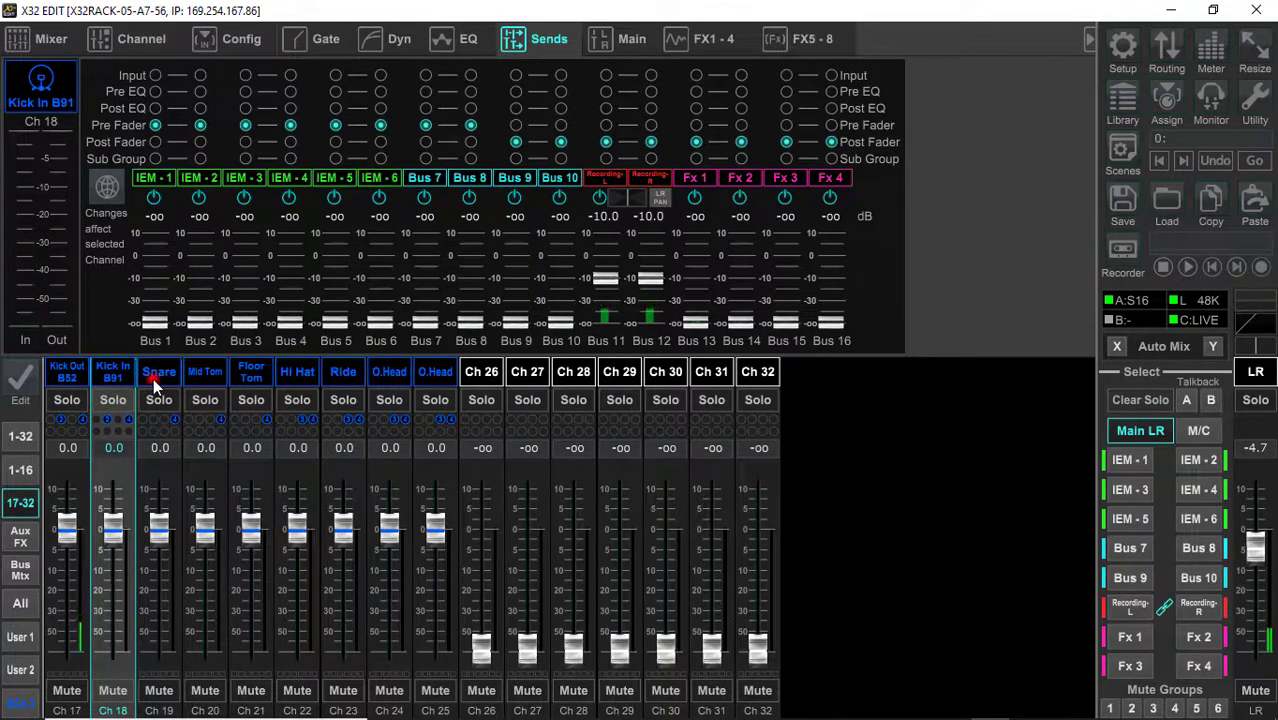
pyautogui.click(153, 378)
pyautogui.click(20, 572)
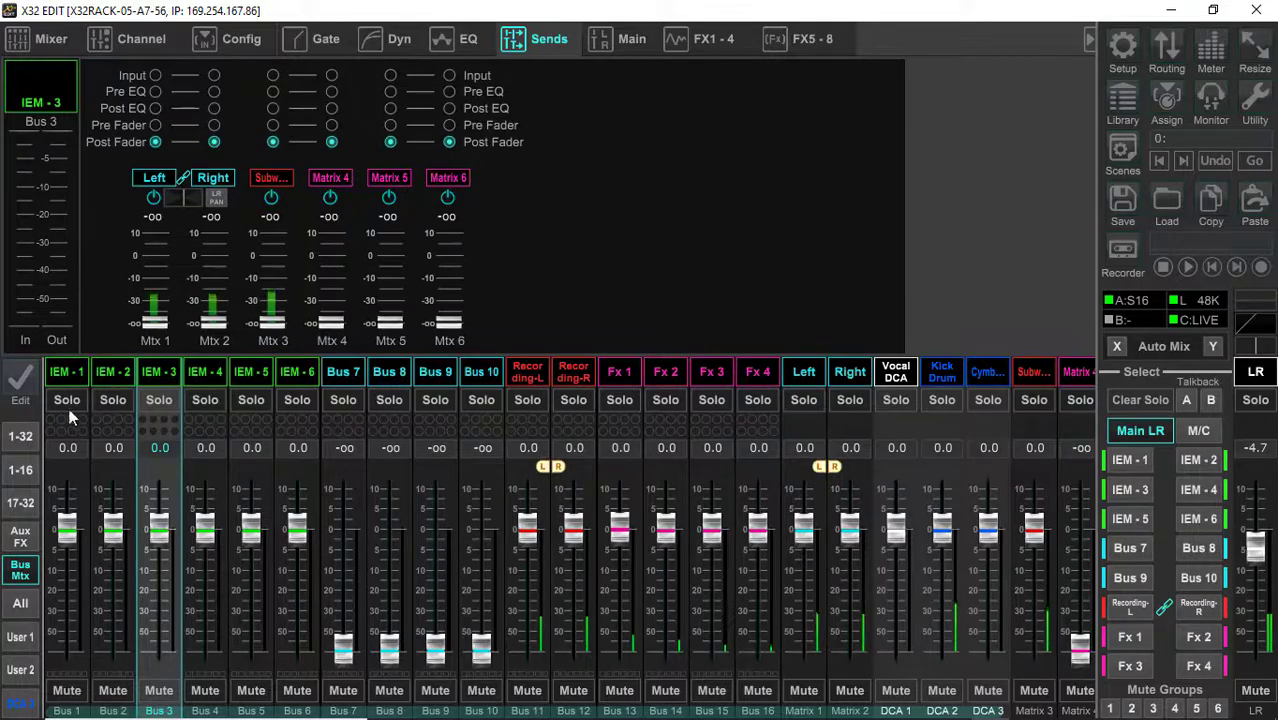
pyautogui.click(14, 505)
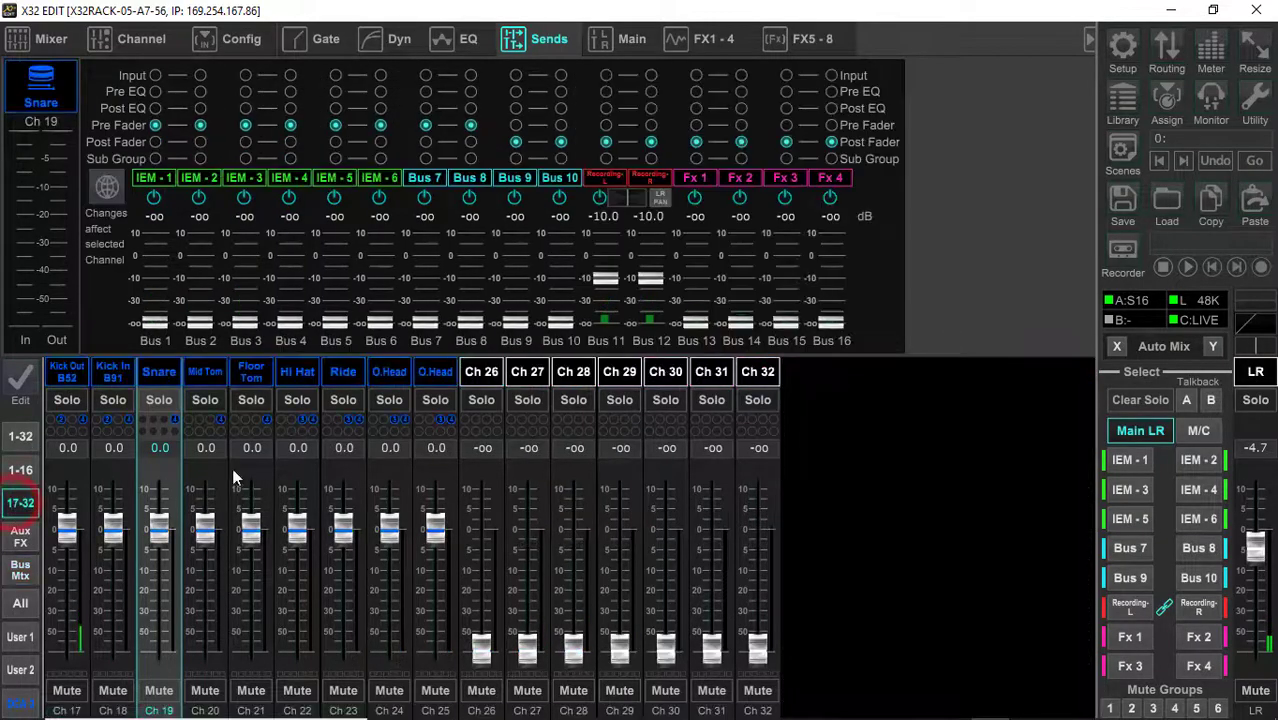
pyautogui.click(67, 378)
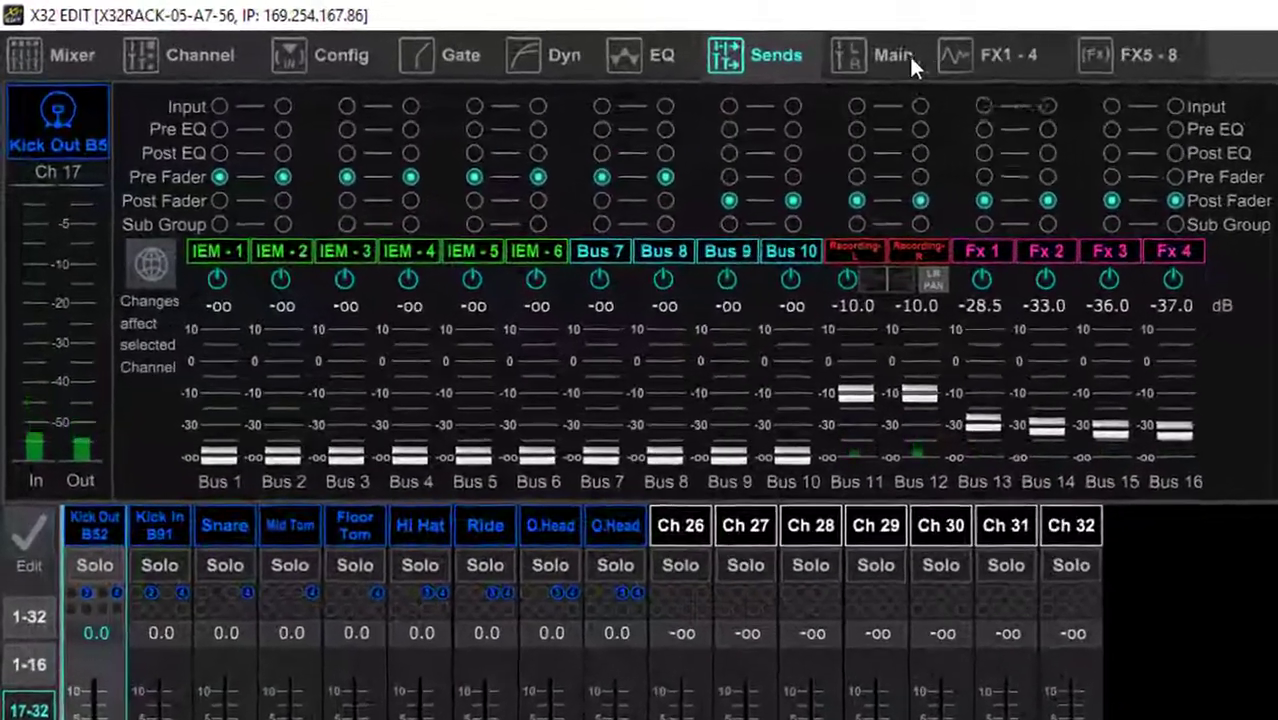
pyautogui.click(909, 54)
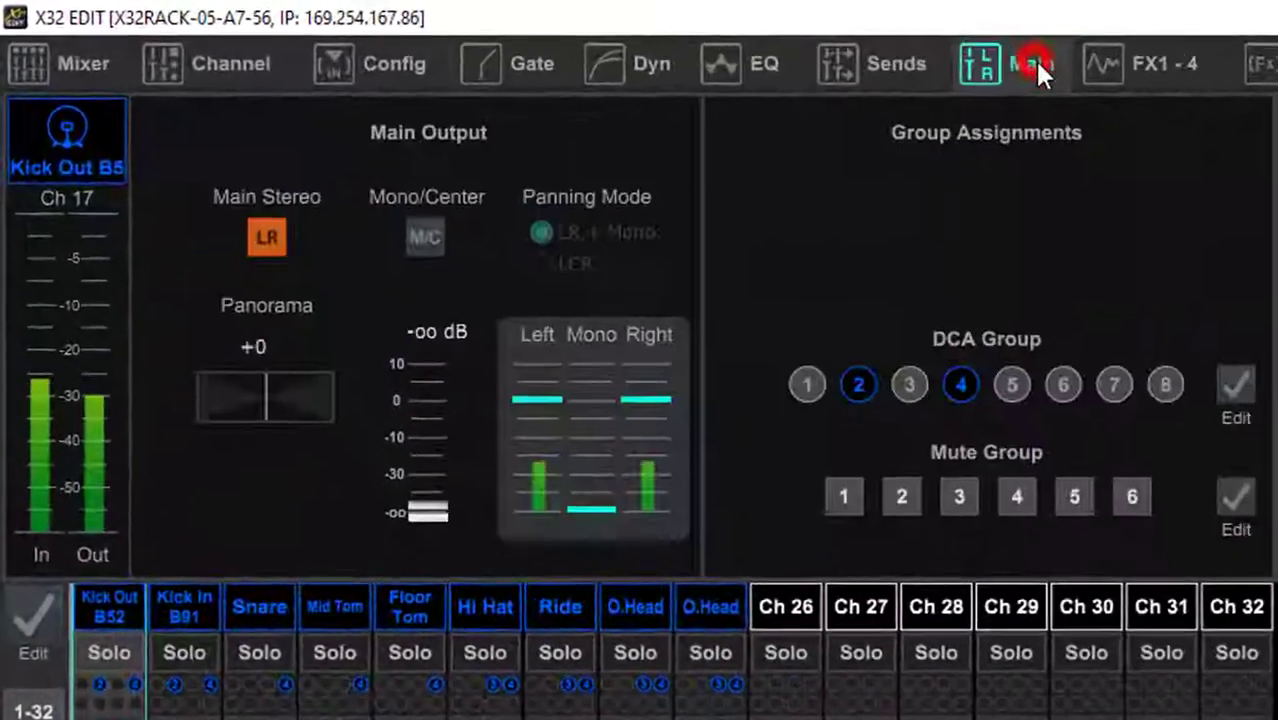